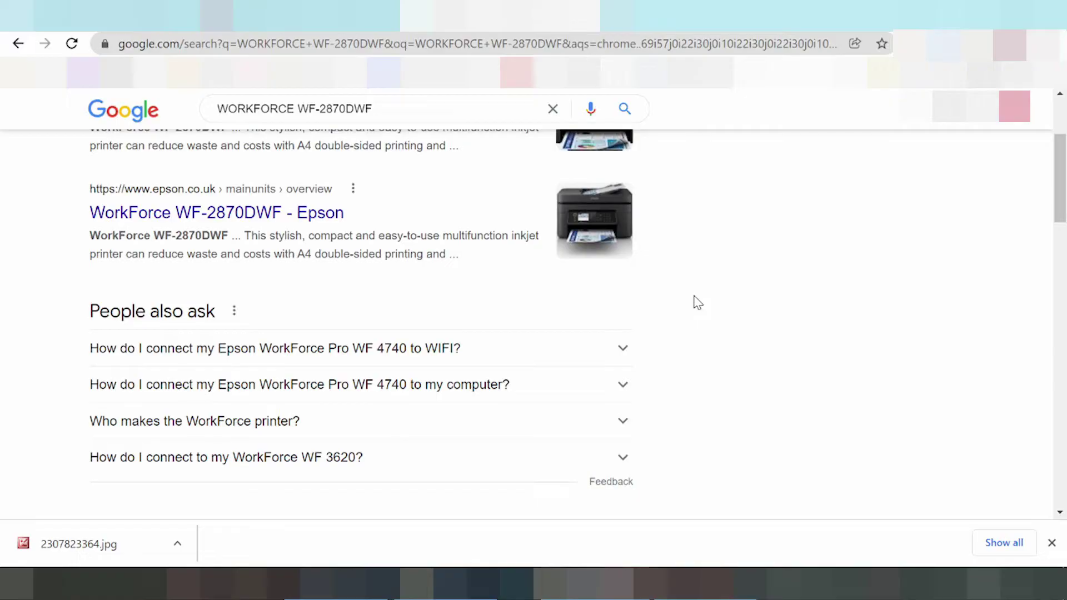
Append 'driver download' to the WORKFORCE WF-2870DWF query and run the search
scroll(723, 295, "down", 3)
scroll(742, 289, "down", 3)
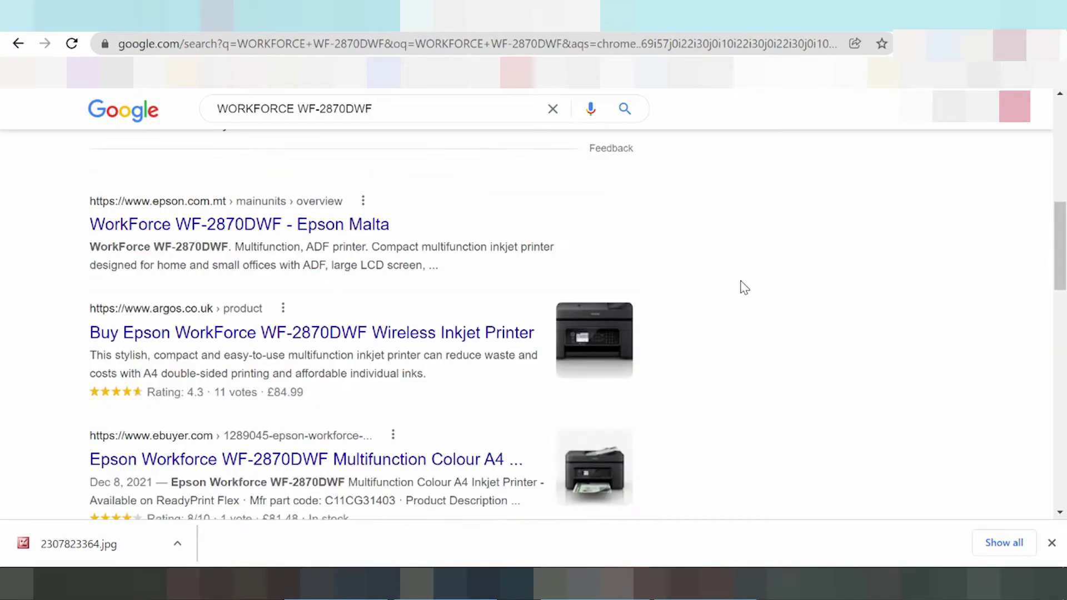
scroll(745, 287, "up", 10)
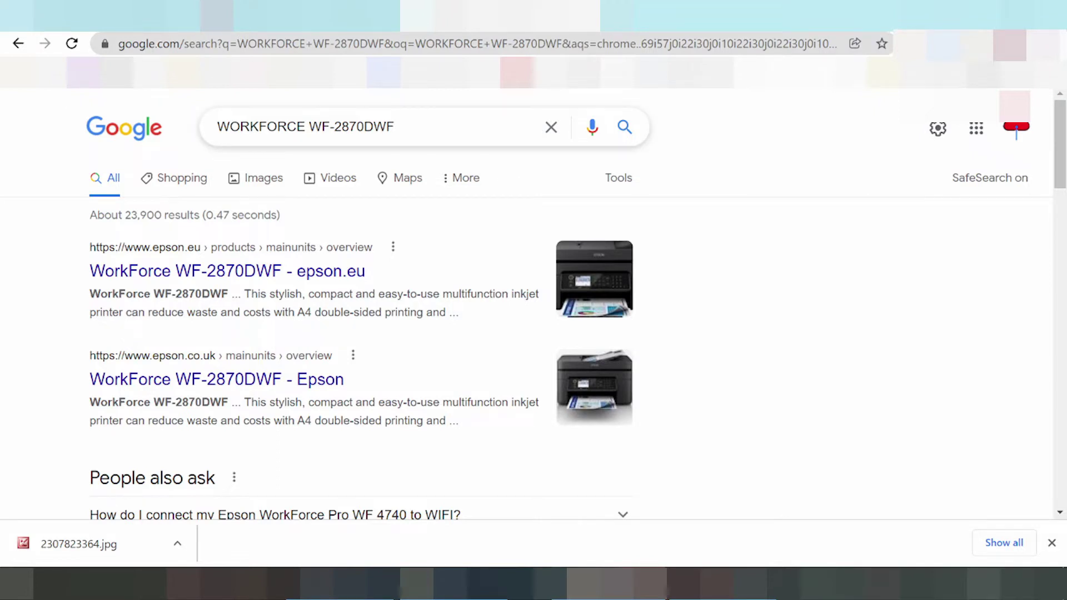
left_click(394, 127)
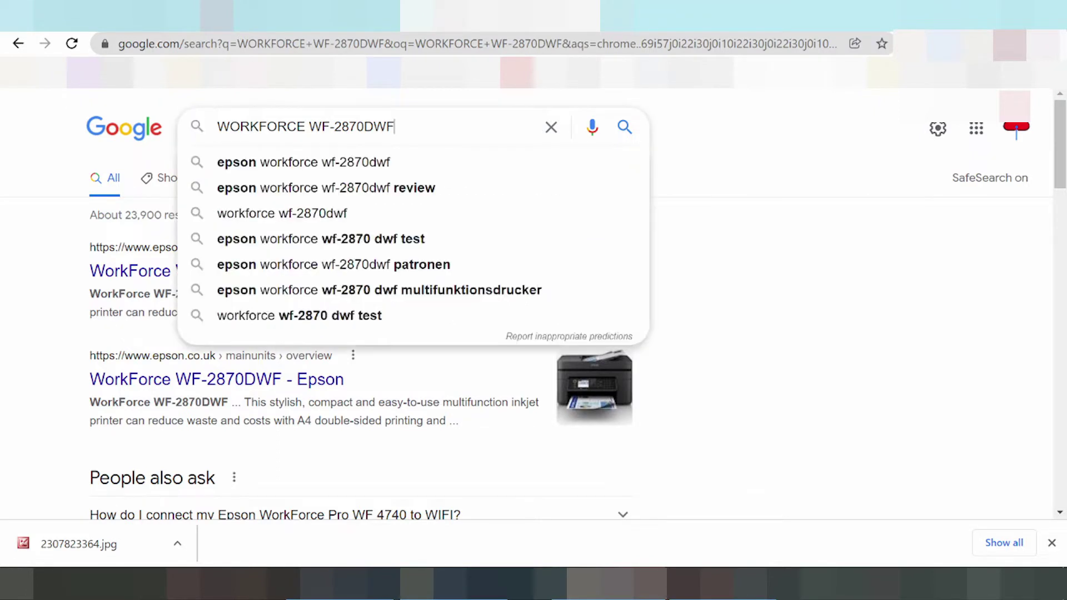
key("ctrl+shift+Left")
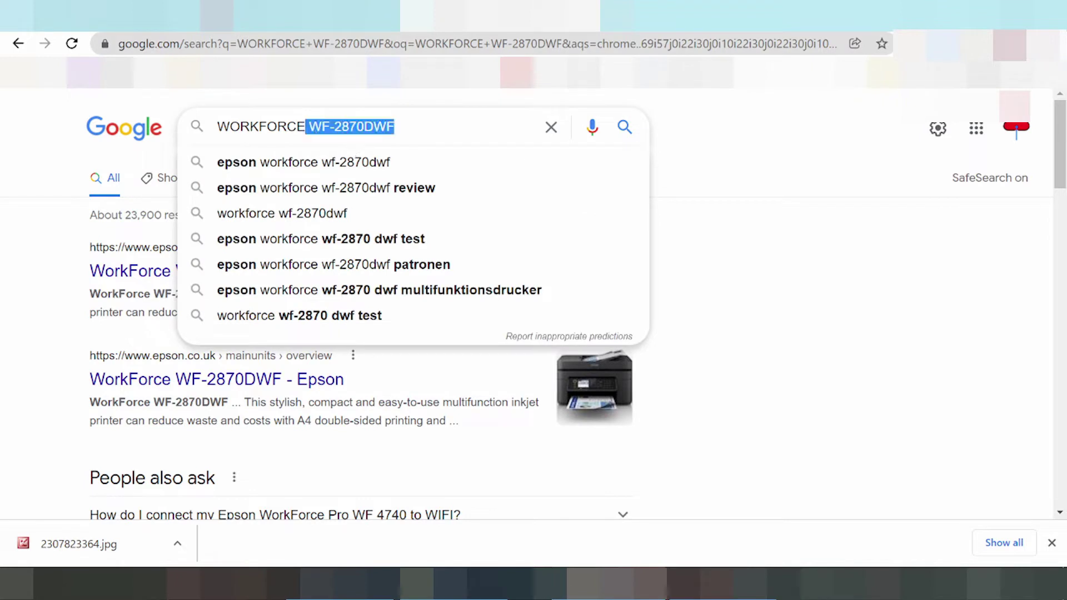
key("Right")
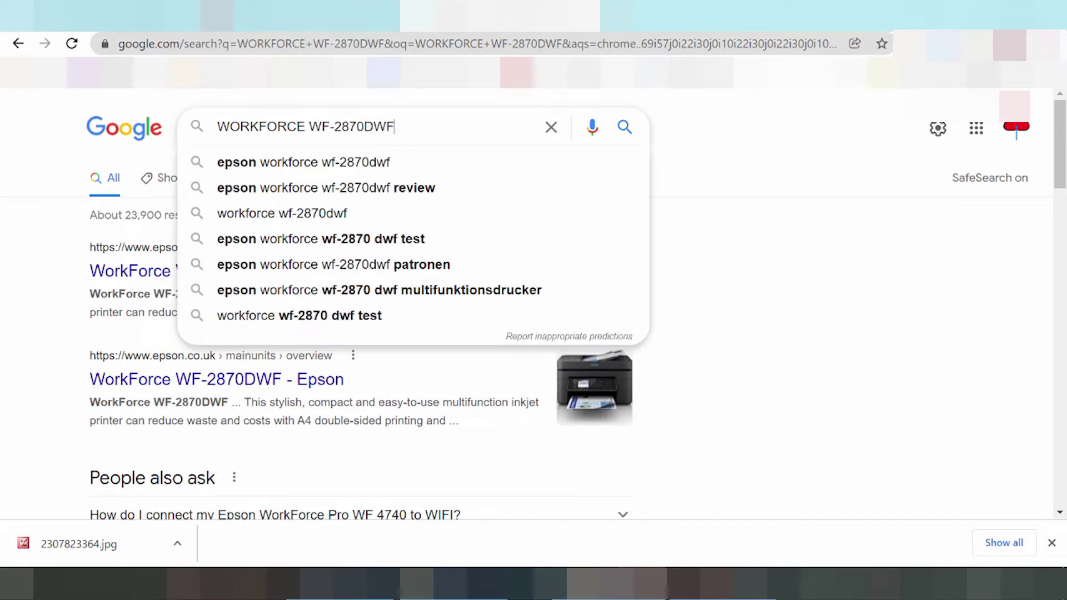
type("driver")
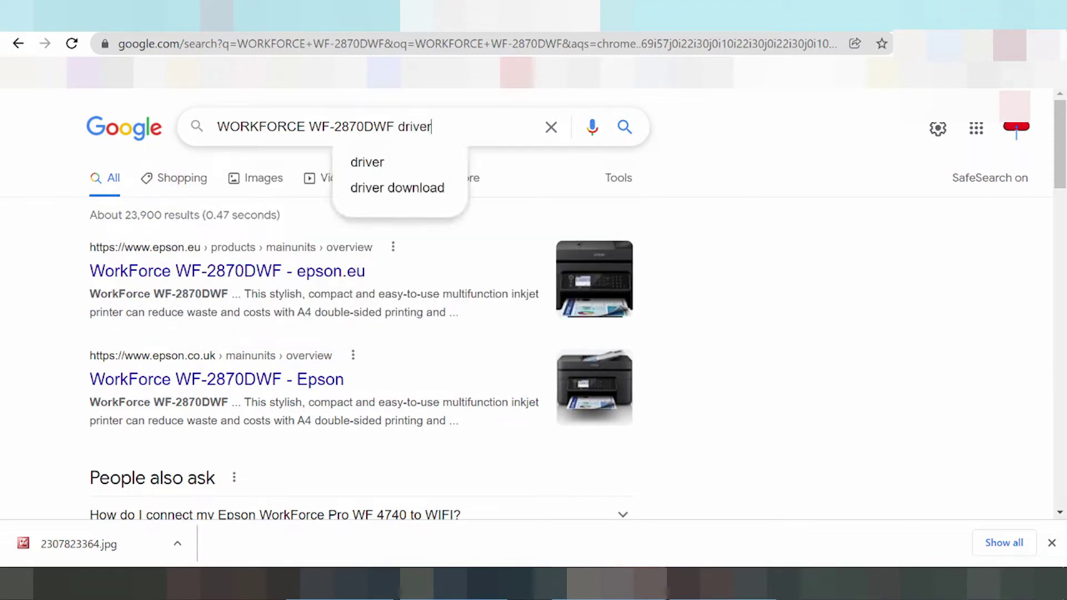
type(" download")
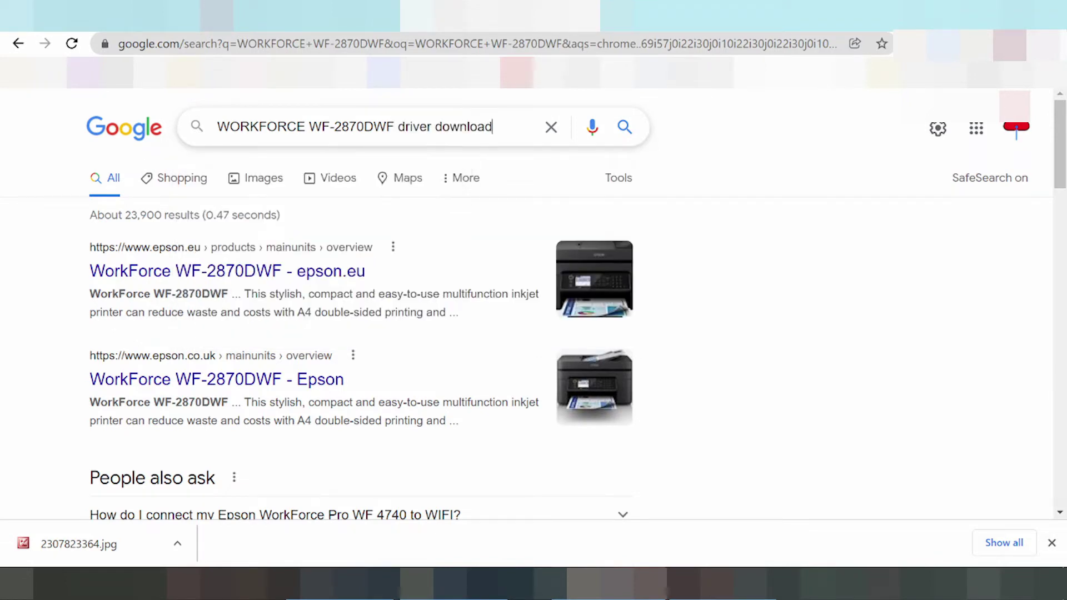
key("Return")
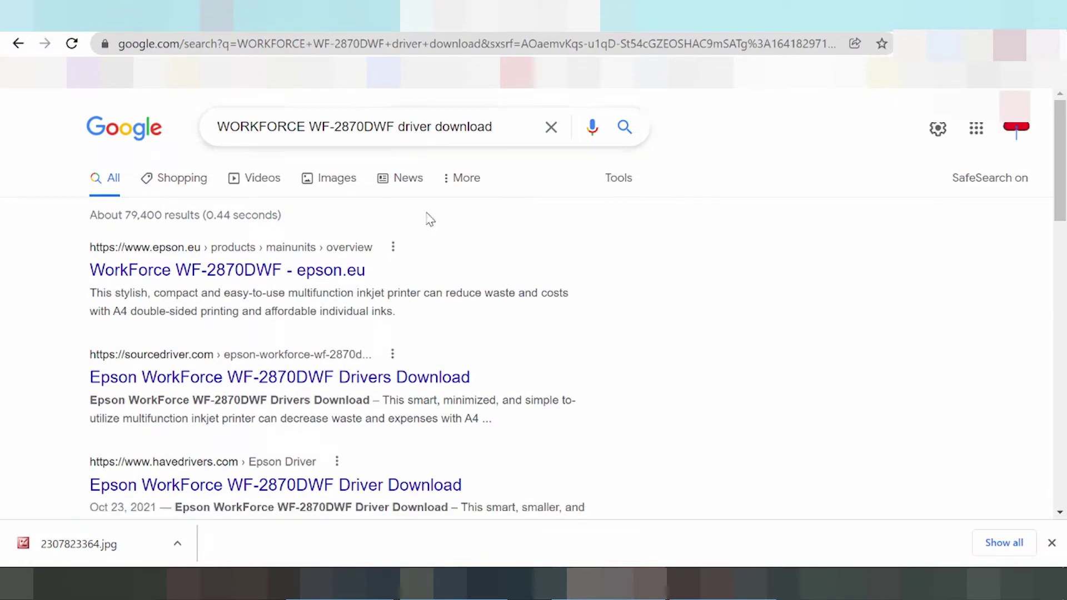
scroll(453, 219, "down", 3)
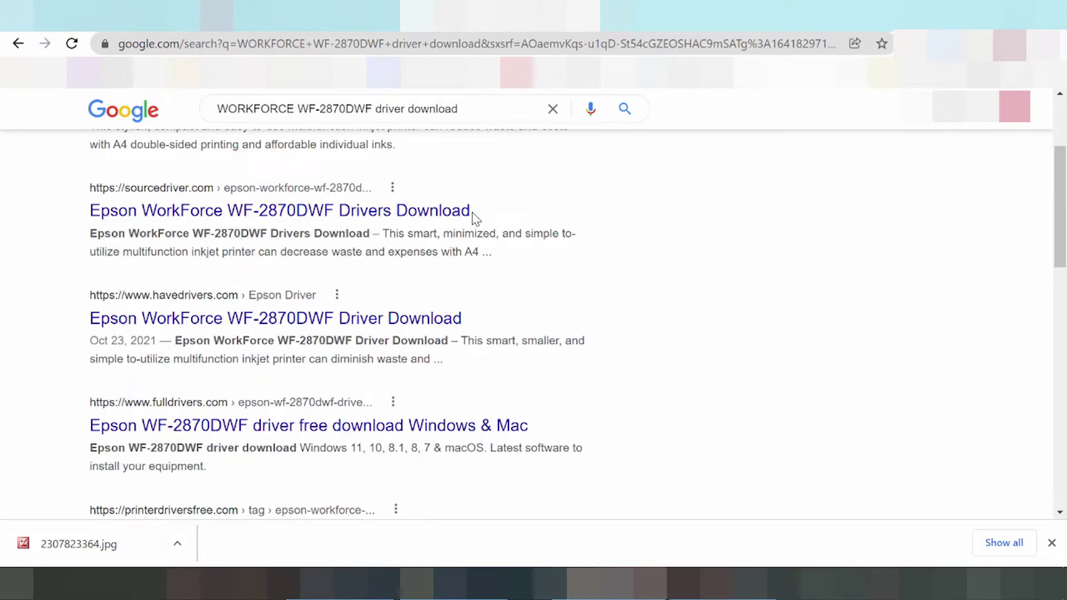
scroll(479, 225, "down", 3)
scroll(483, 231, "down", 3)
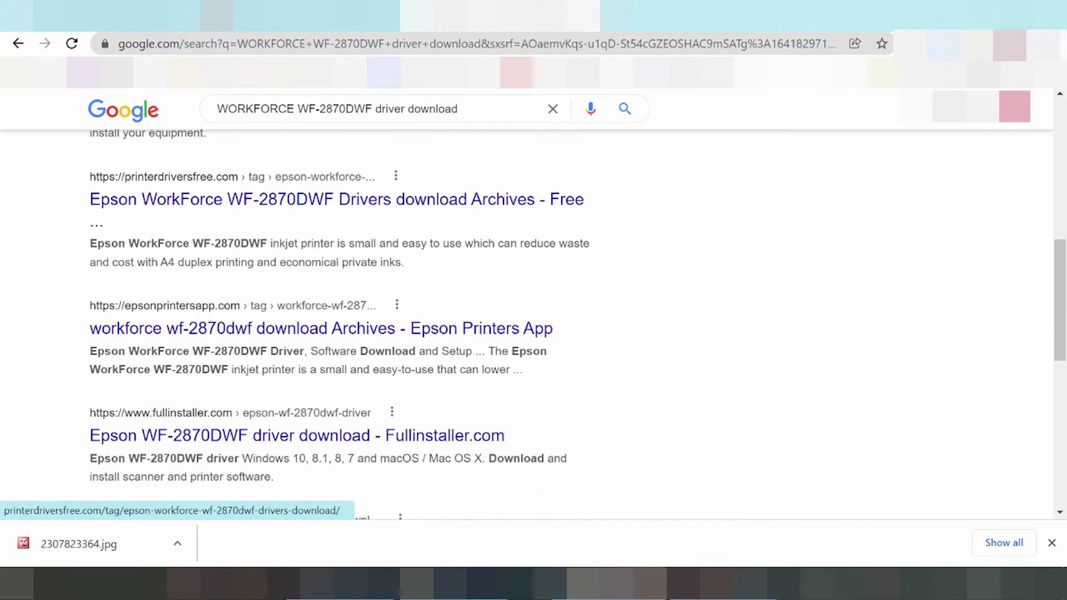
scroll(474, 245, "down", 3)
scroll(478, 250, "down", 6)
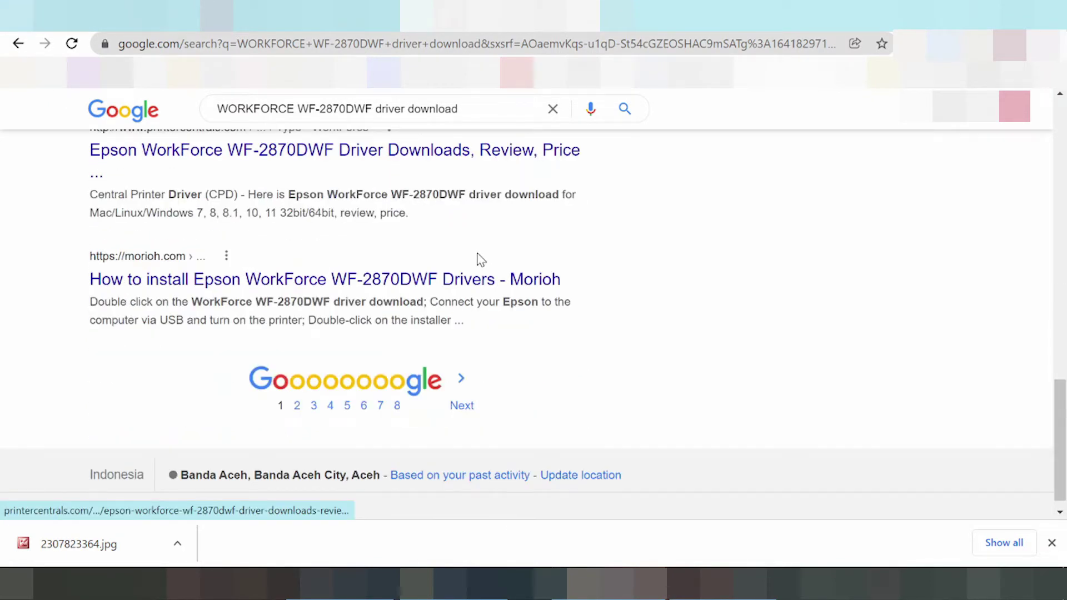
left_click(298, 399)
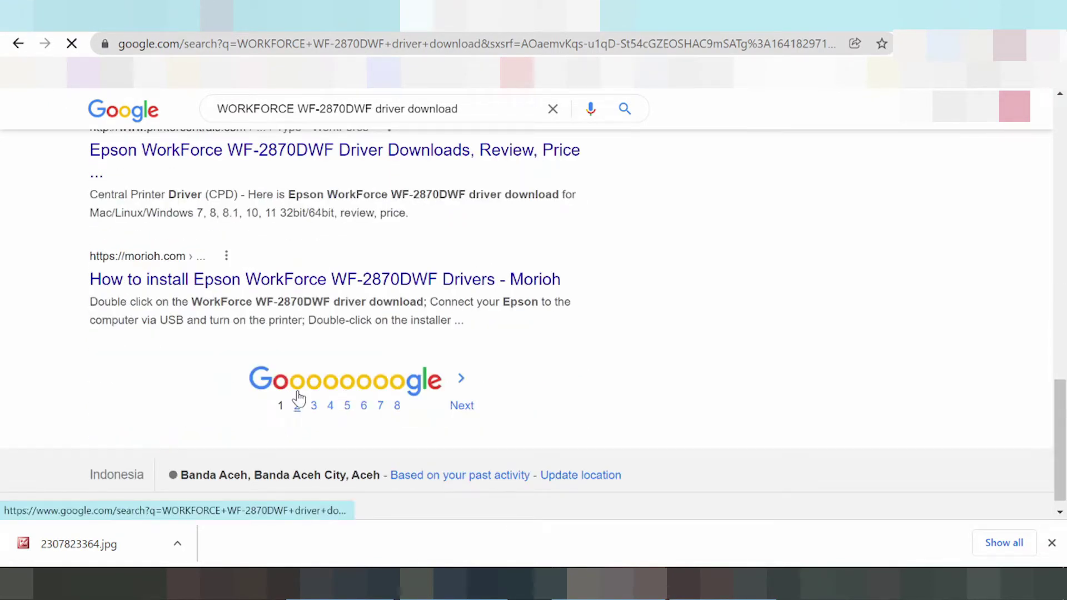
scroll(289, 343, "down", 7)
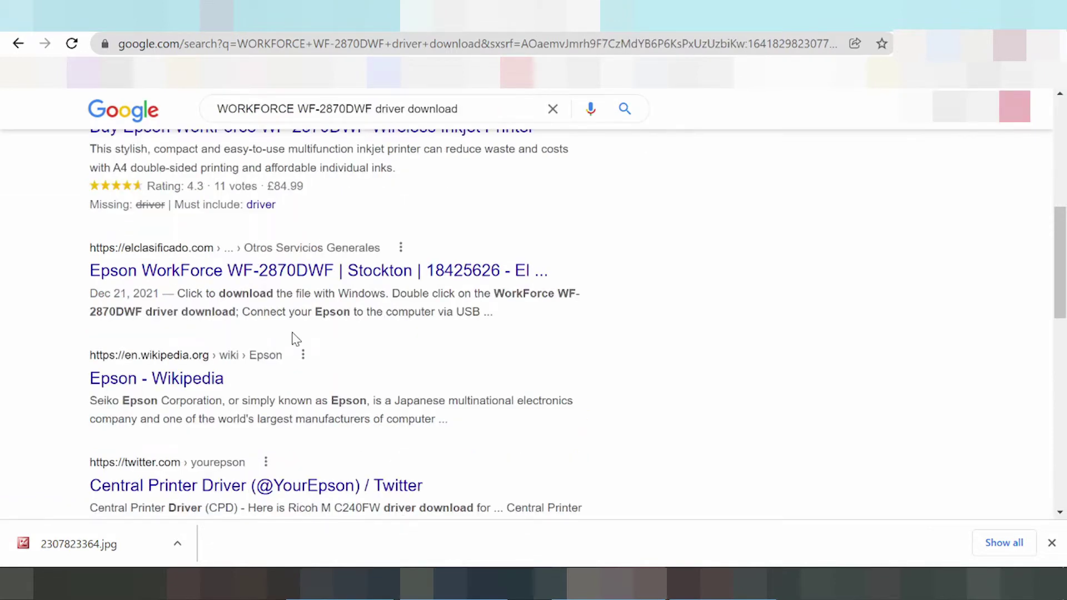
scroll(295, 339, "up", 3)
scroll(294, 338, "down", 3)
scroll(295, 337, "down", 4)
scroll(293, 338, "down", 1)
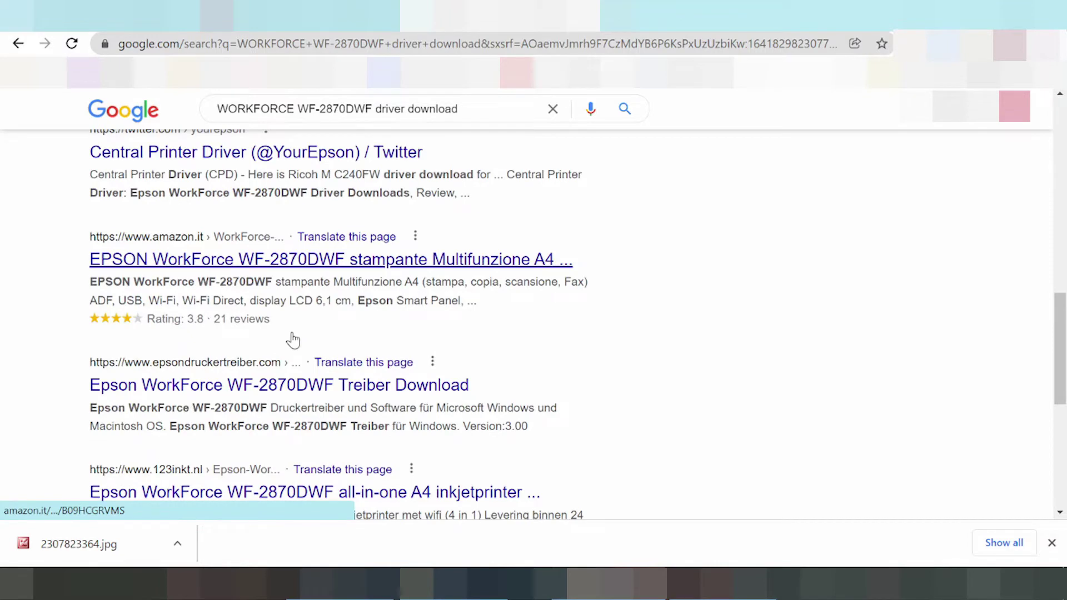
scroll(293, 339, "down", 4)
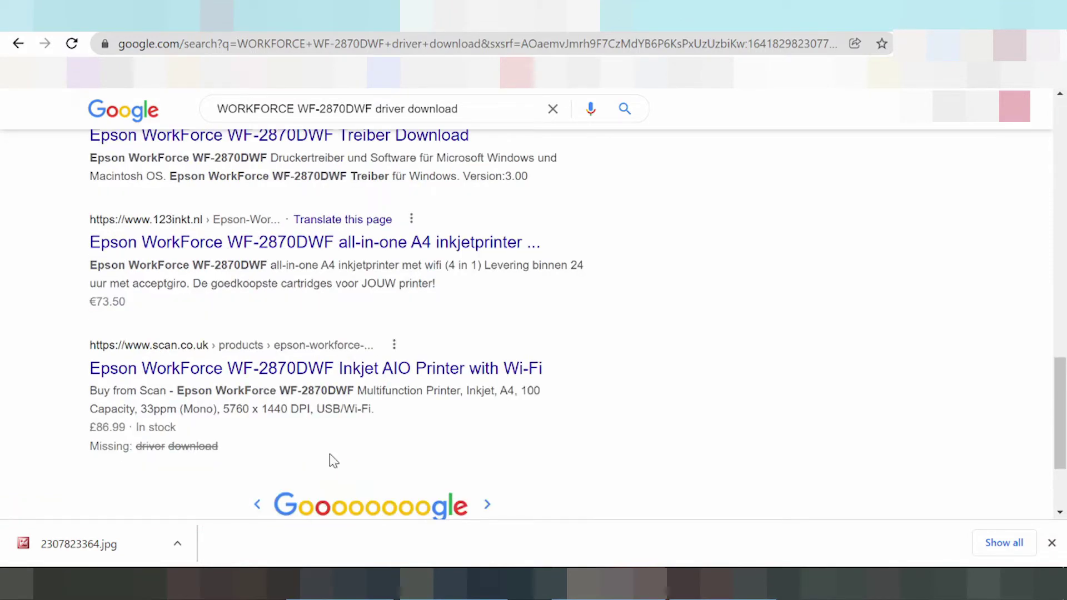
left_click(330, 504)
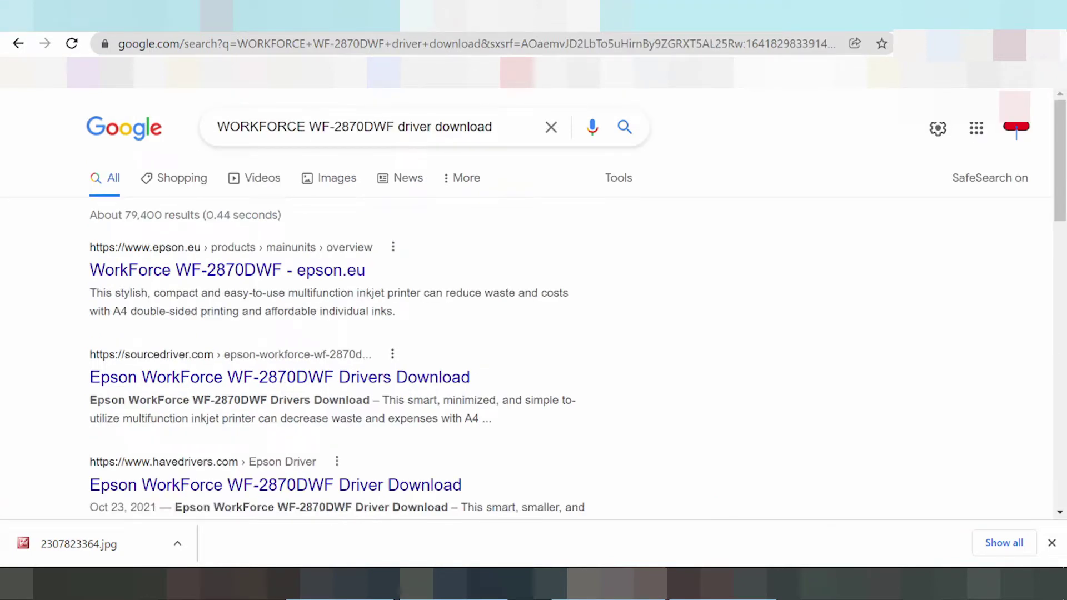
Open the epson.eu WF-2870DWF result, dismiss the download notice, and scroll down to Need Support
left_click(195, 272)
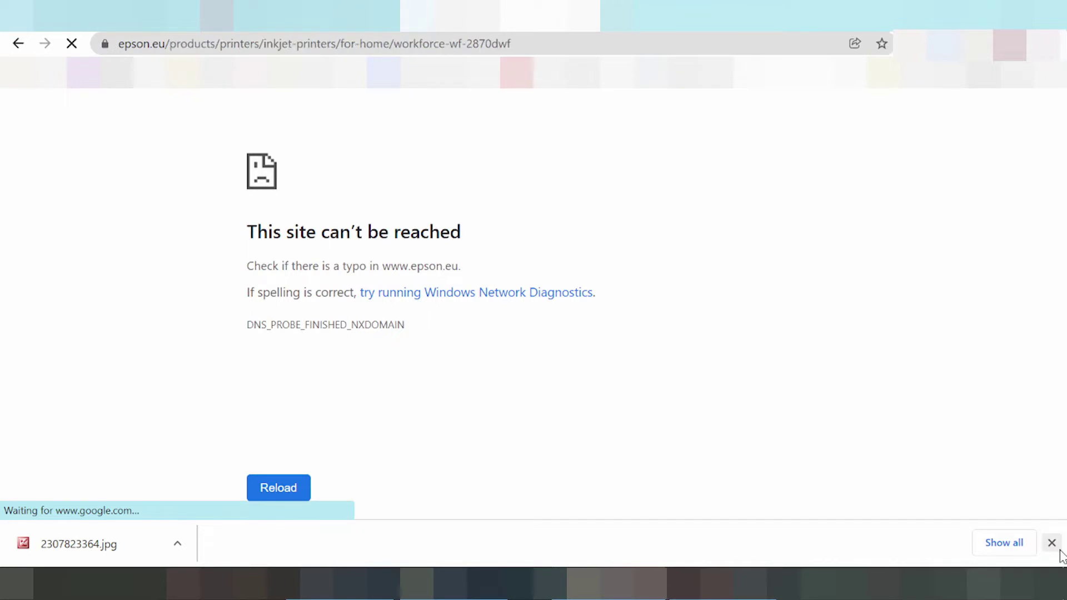
left_click(1052, 543)
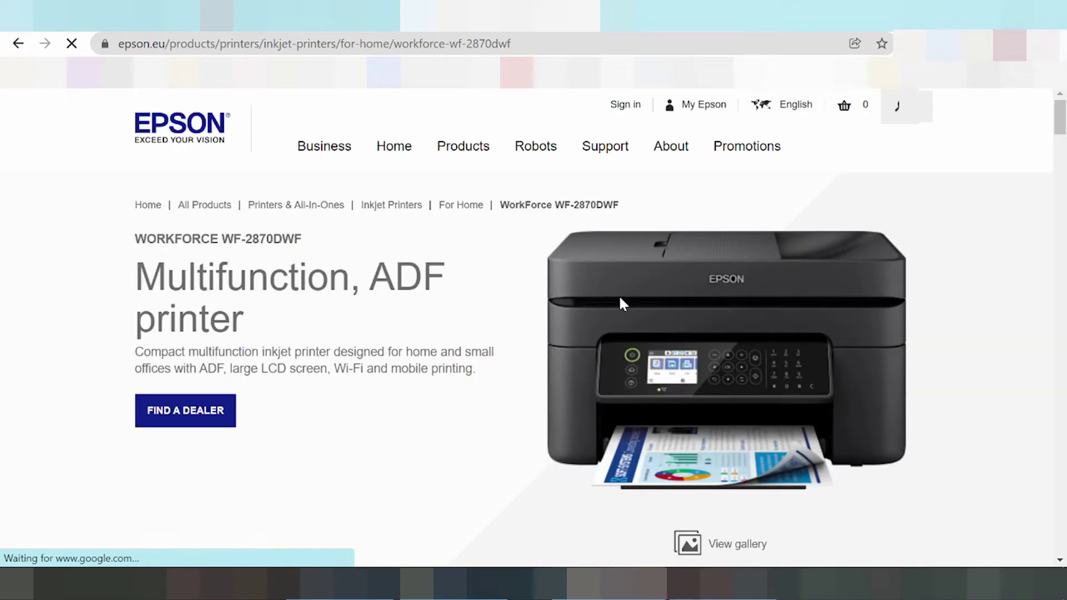
scroll(611, 289, "down", 2)
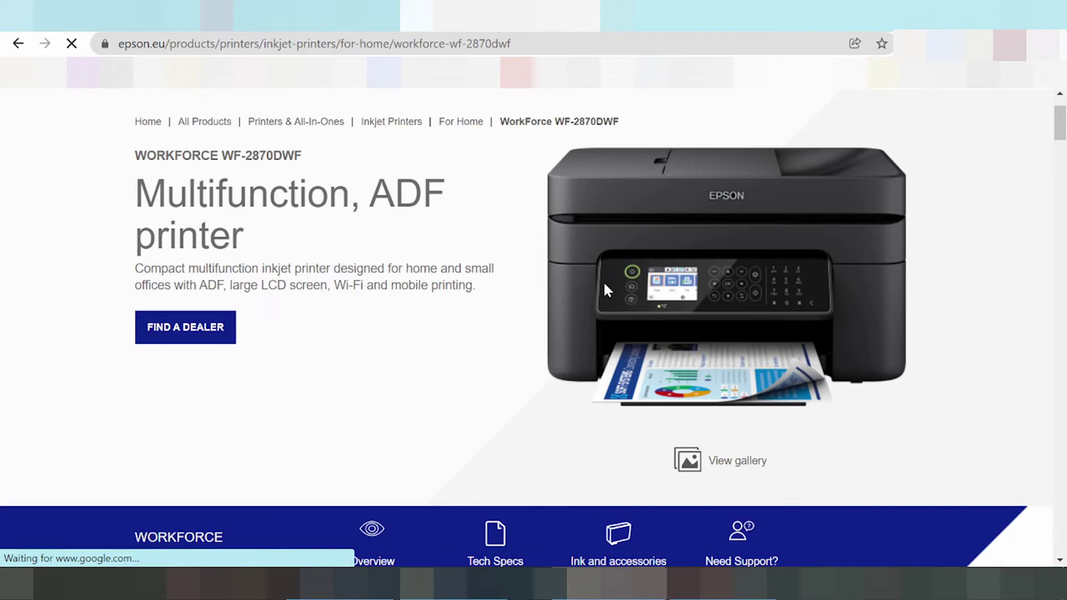
scroll(564, 249, "down", 3)
scroll(564, 249, "down", 1)
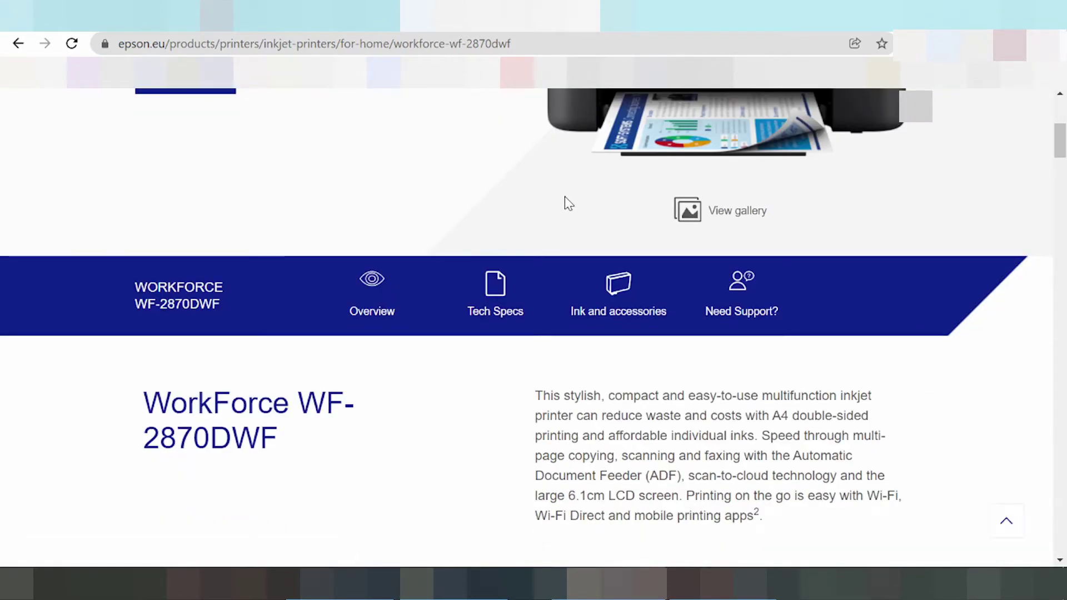
scroll(564, 196, "down", 6)
scroll(556, 214, "down", 5)
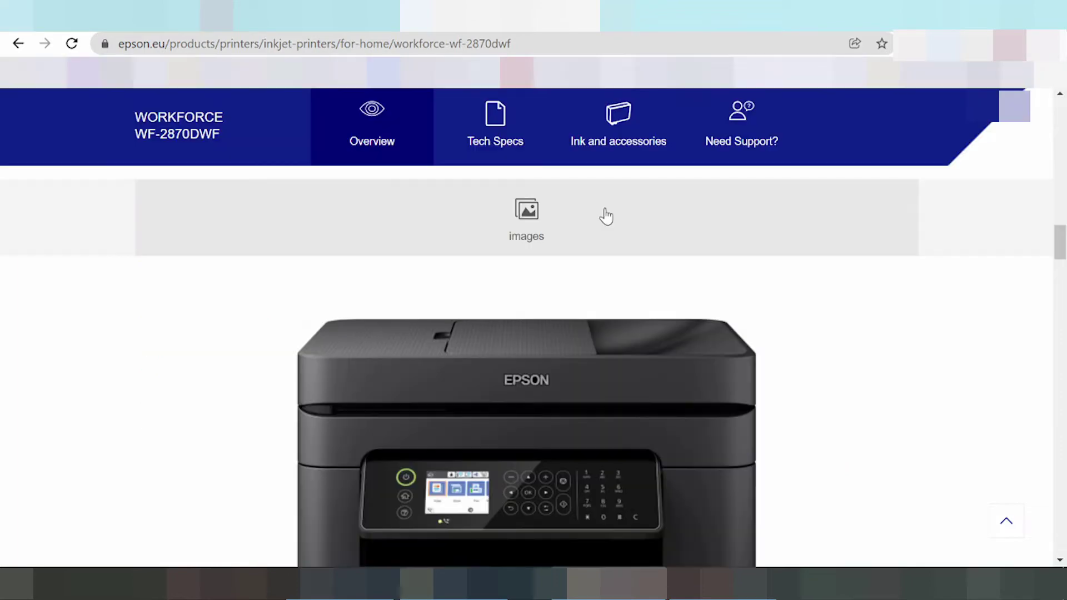
scroll(611, 209, "down", 5)
scroll(619, 204, "down", 8)
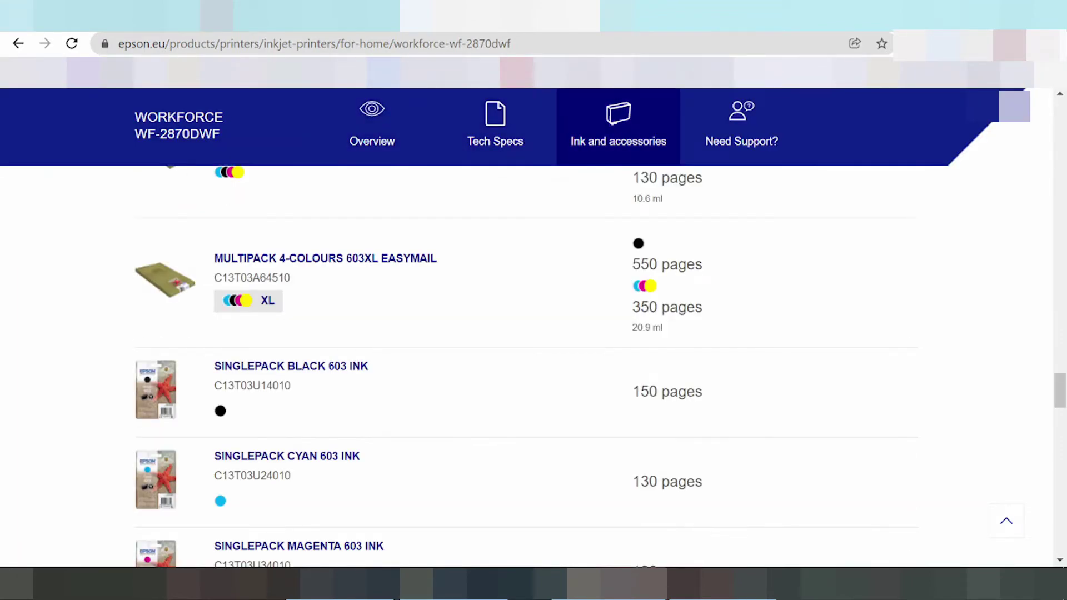
scroll(691, 245, "down", 8)
scroll(689, 261, "down", 4)
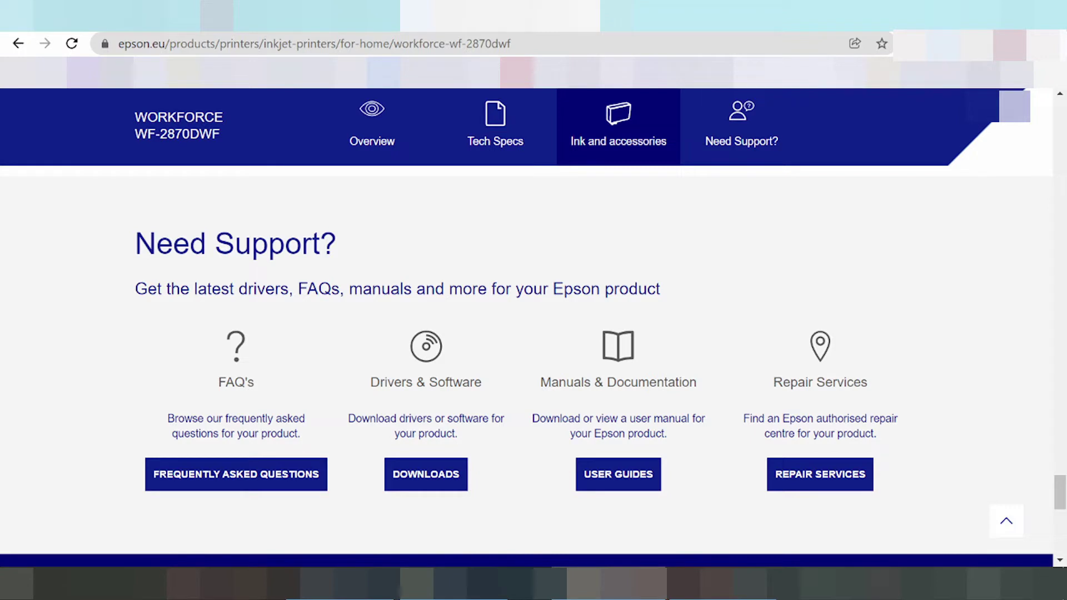
Open the WF-2870DWF drivers and software downloads page and expand the operating system list
left_click(423, 477)
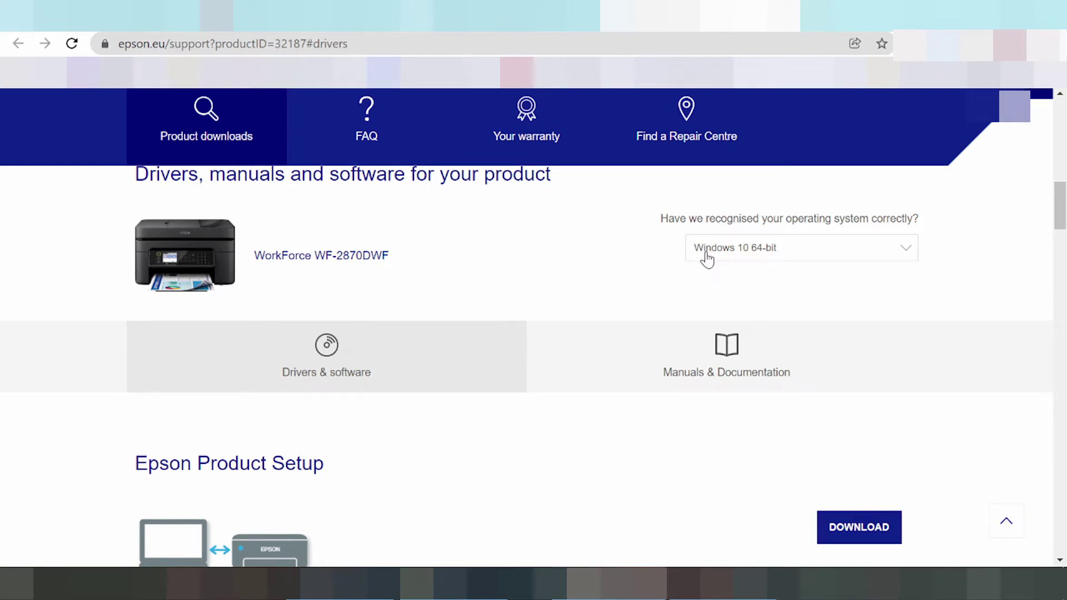
left_click(851, 253)
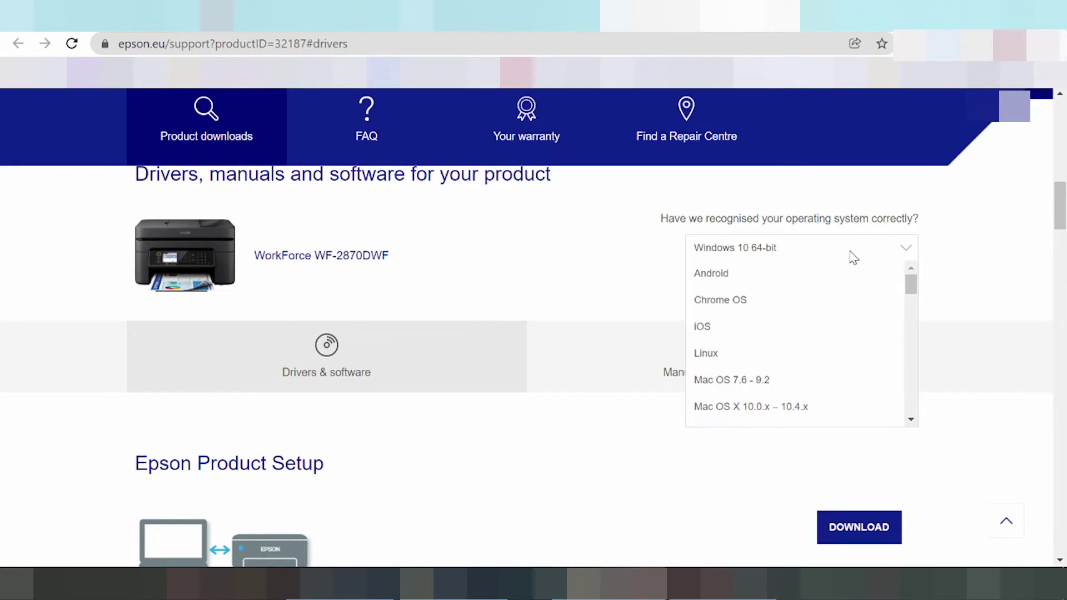
scroll(519, 253, "down", 1)
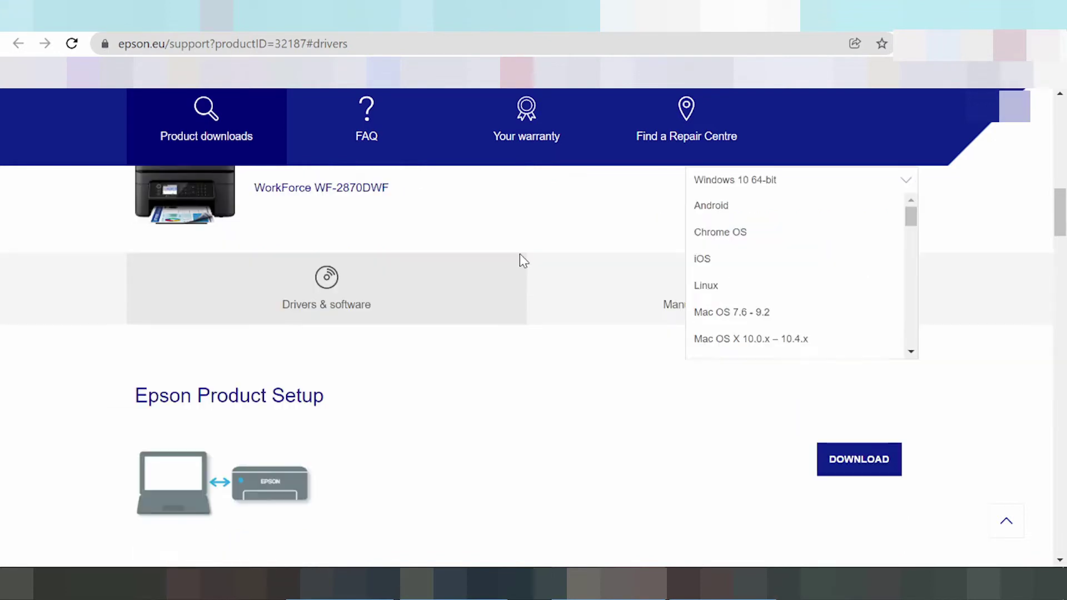
scroll(519, 253, "down", 5)
scroll(530, 273, "up", 5)
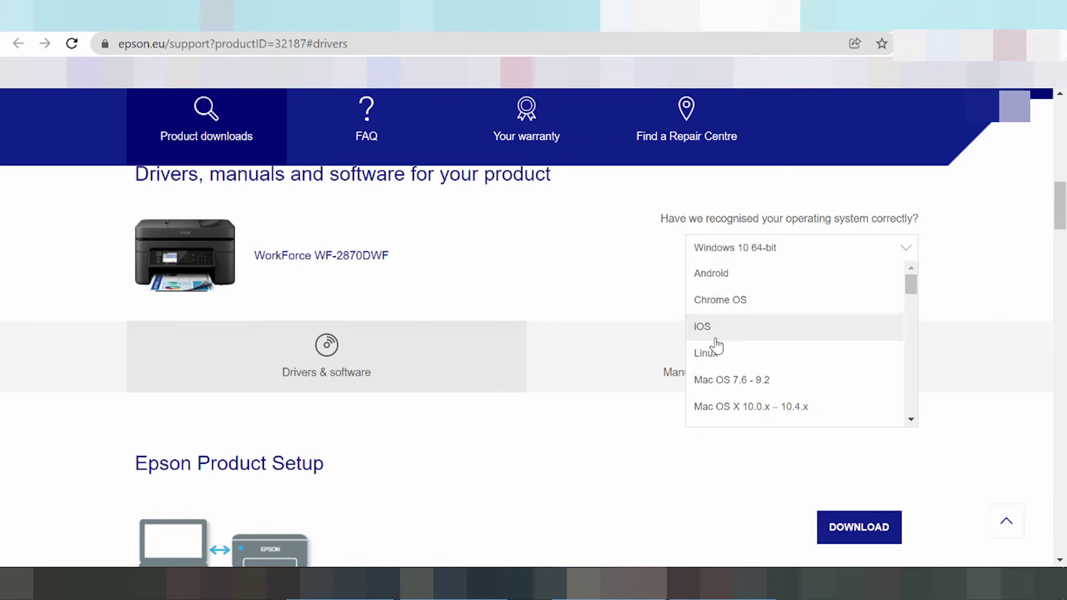
Scroll through the operating system list to locate Windows 11
scroll(725, 348, "down", 1)
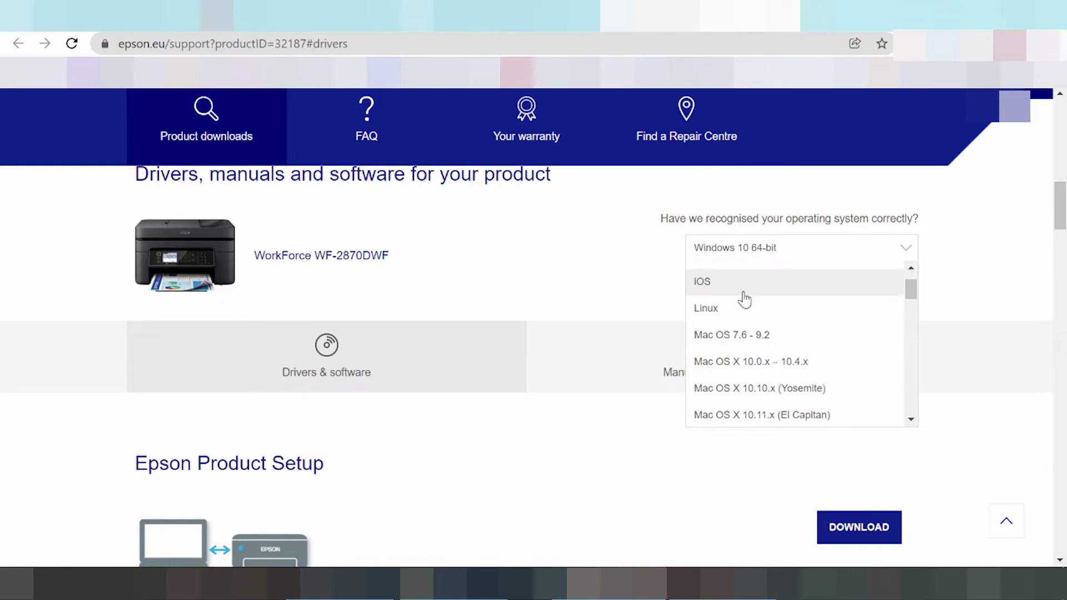
scroll(747, 300, "down", 1)
scroll(753, 311, "down", 2)
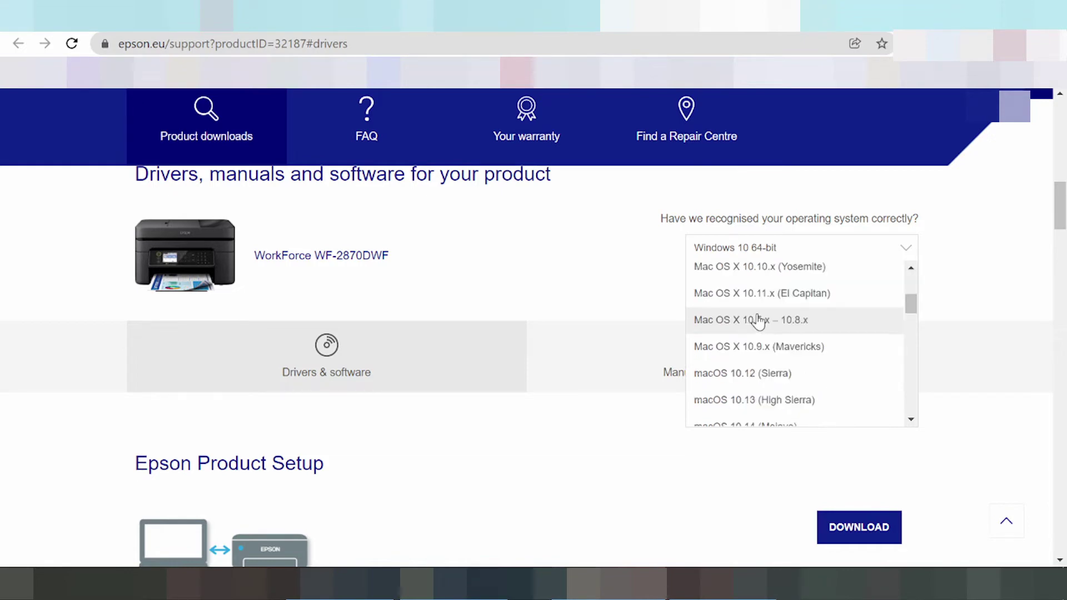
scroll(759, 294, "down", 2)
scroll(759, 305, "down", 2)
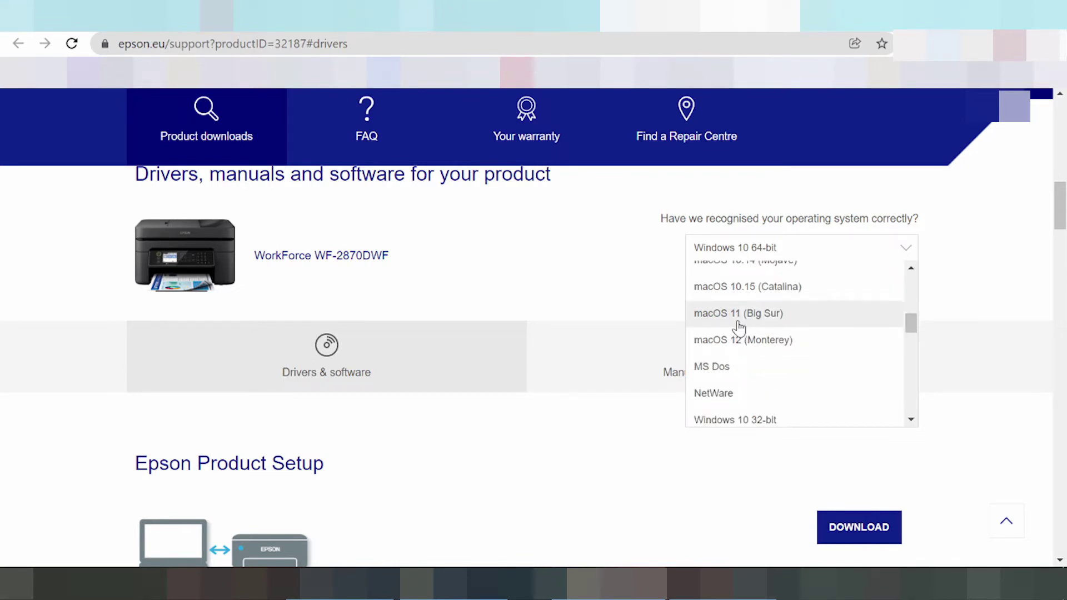
scroll(745, 333, "down", 2)
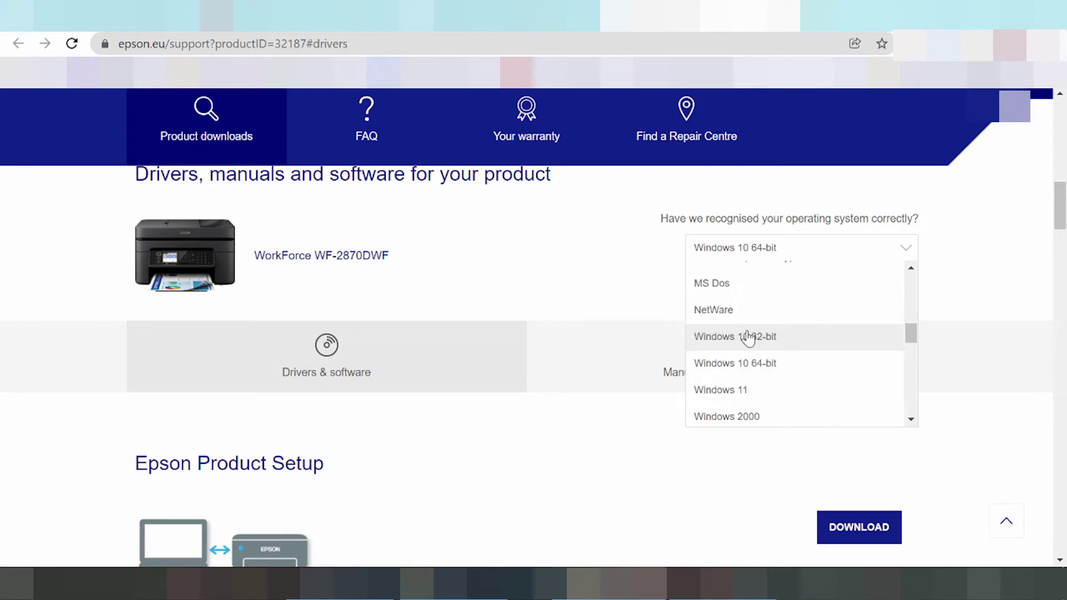
scroll(723, 320, "down", 2)
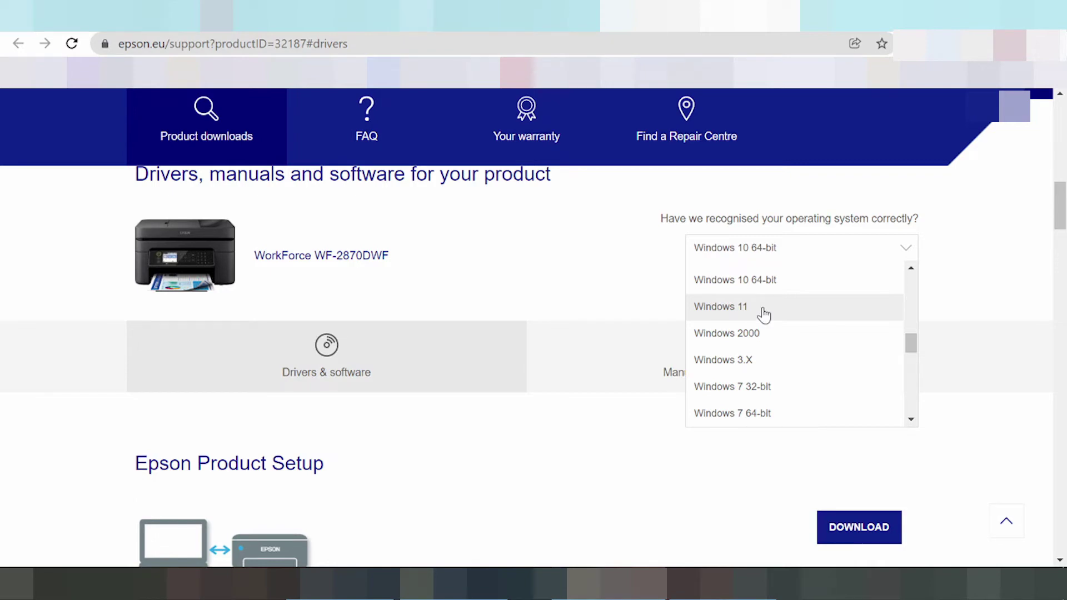
scroll(764, 314, "down", 4)
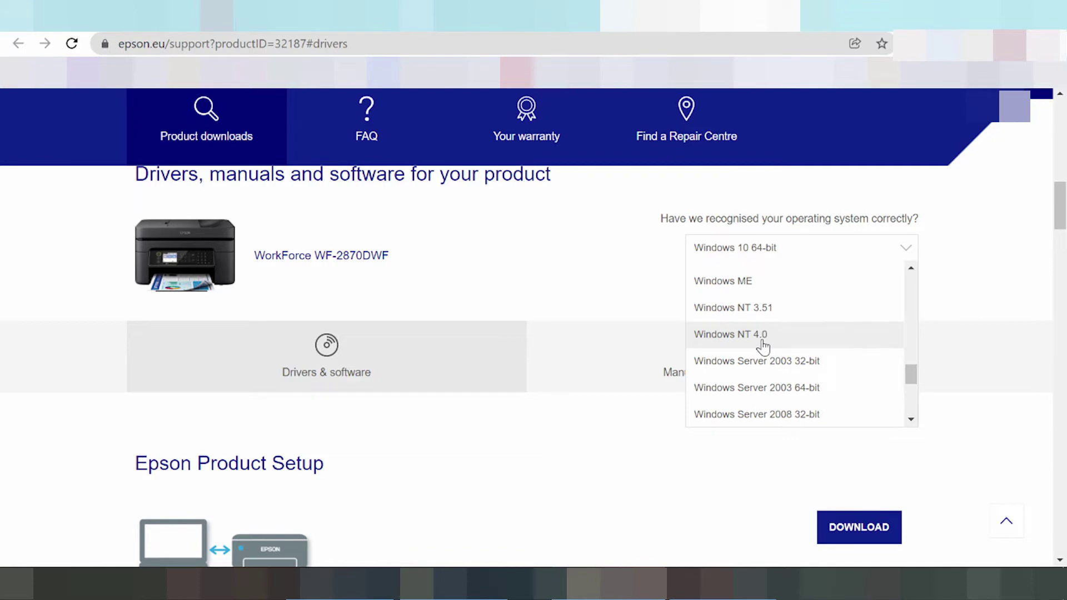
scroll(764, 355, "down", 5)
scroll(755, 364, "up", 4)
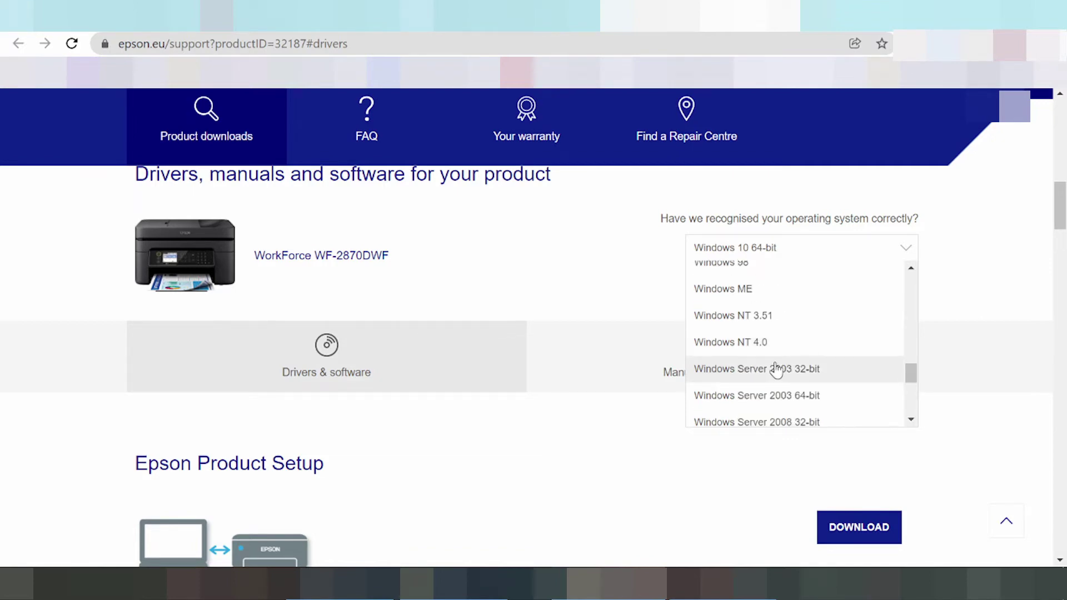
scroll(776, 367, "up", 4)
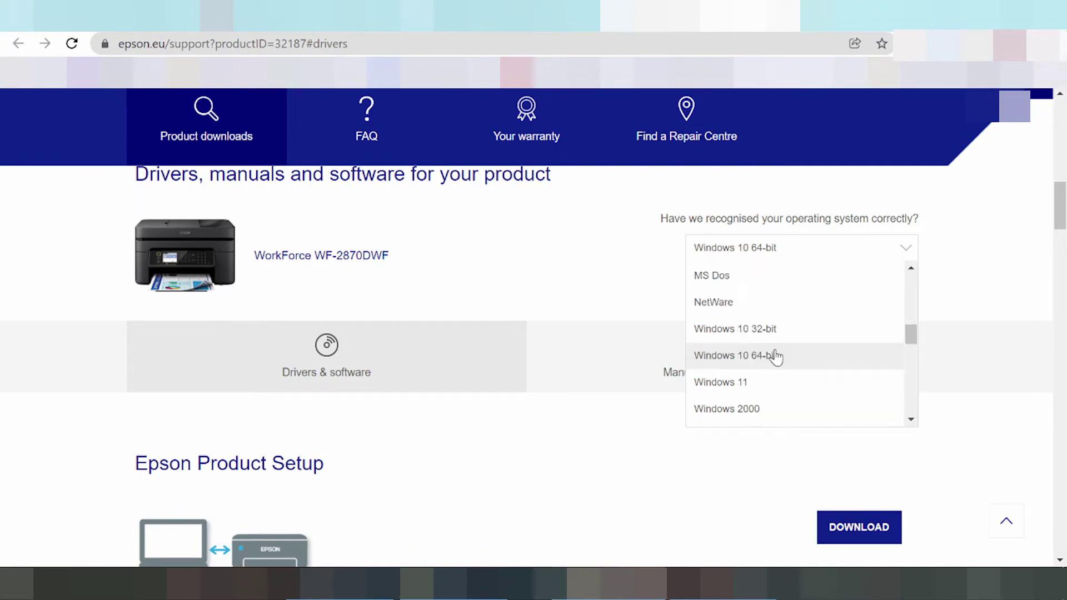
Choose Windows 11 as the operating system and bring the Product Setup and Drivers sections into view
left_click(728, 383)
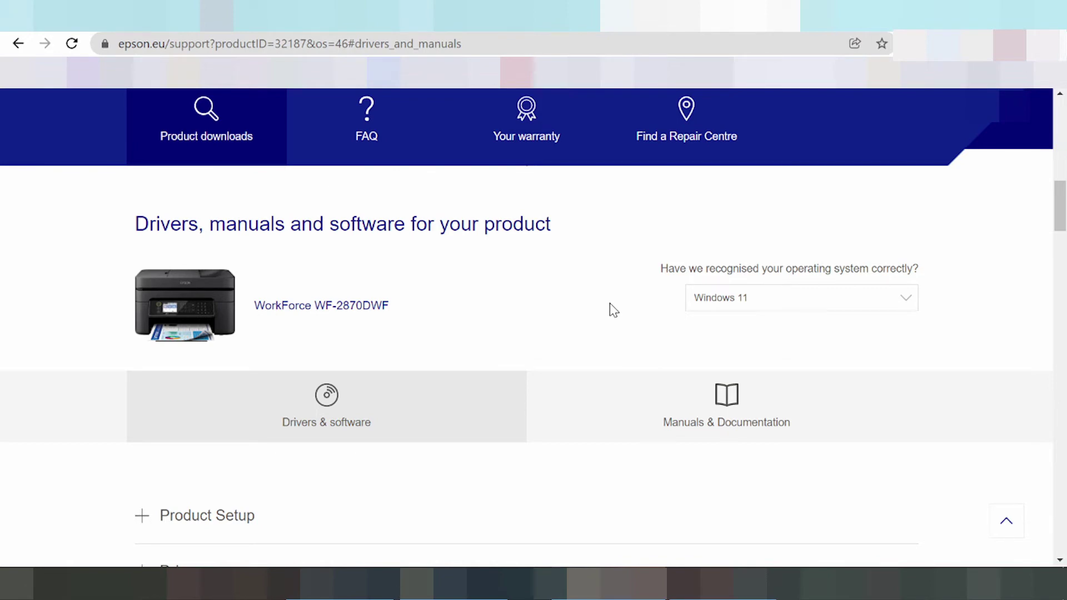
scroll(609, 308, "down", 3)
scroll(605, 306, "down", 2)
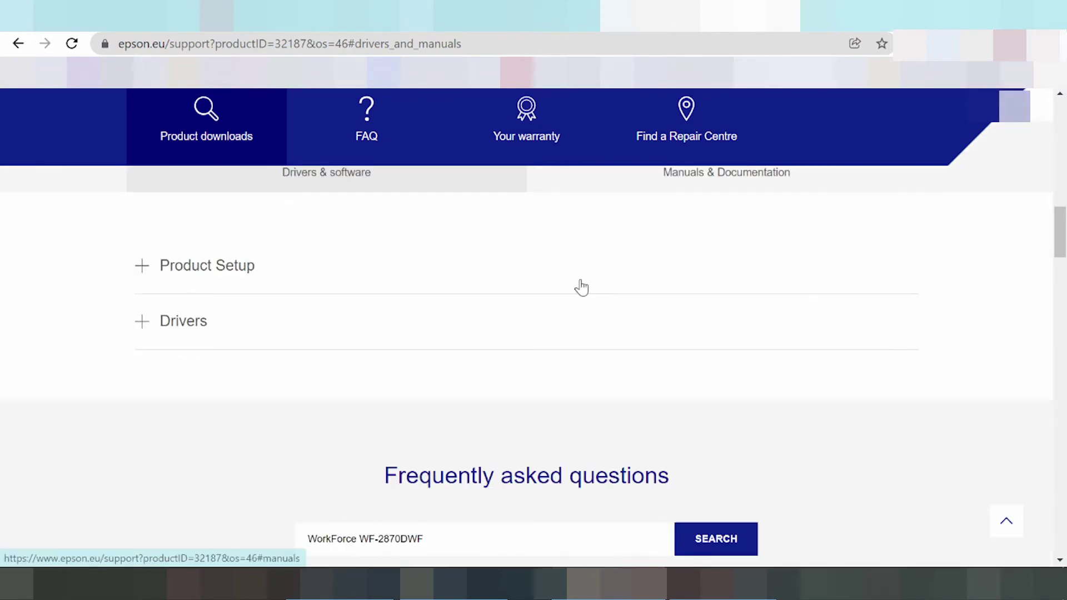
scroll(584, 291, "up", 5)
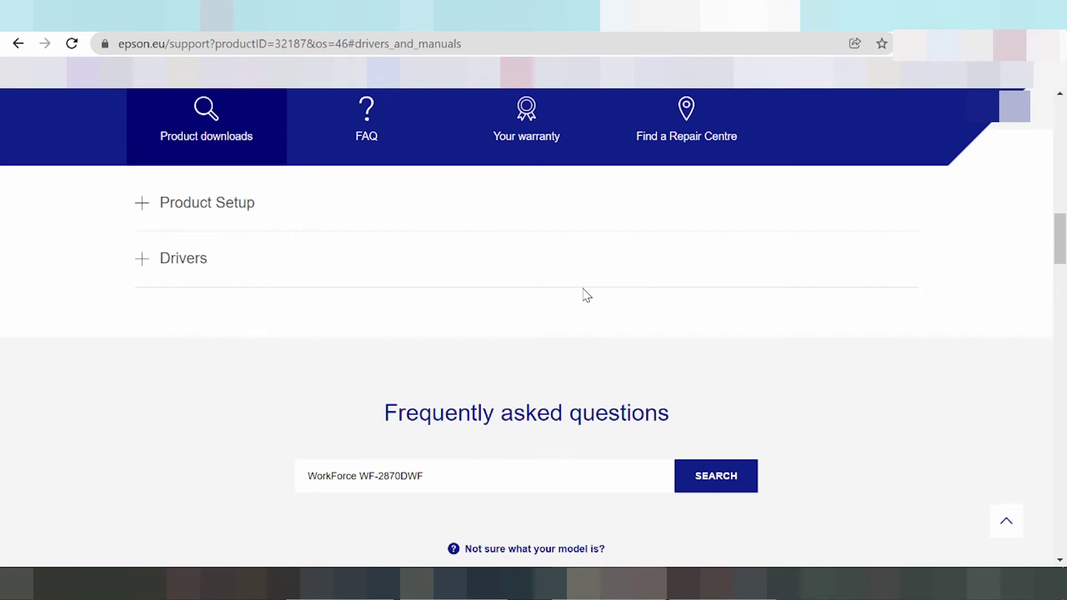
scroll(586, 295, "up", 1)
scroll(575, 312, "up", 5)
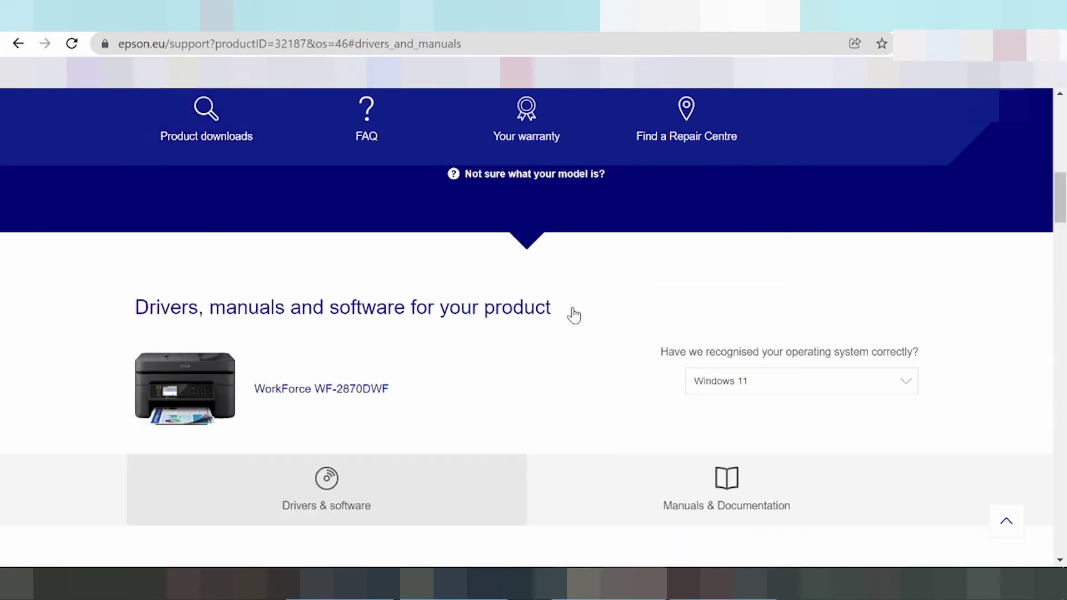
scroll(574, 315, "down", 4)
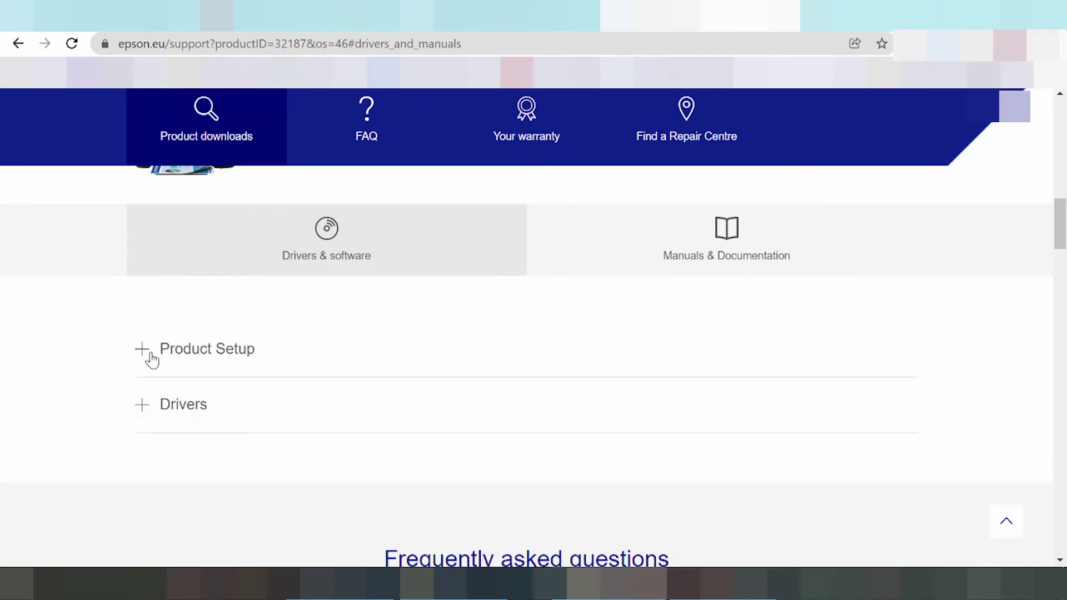
Expand Product Setup, showing Epson Software updater 4.6.2.0, then expand the Drivers section
left_click(152, 361)
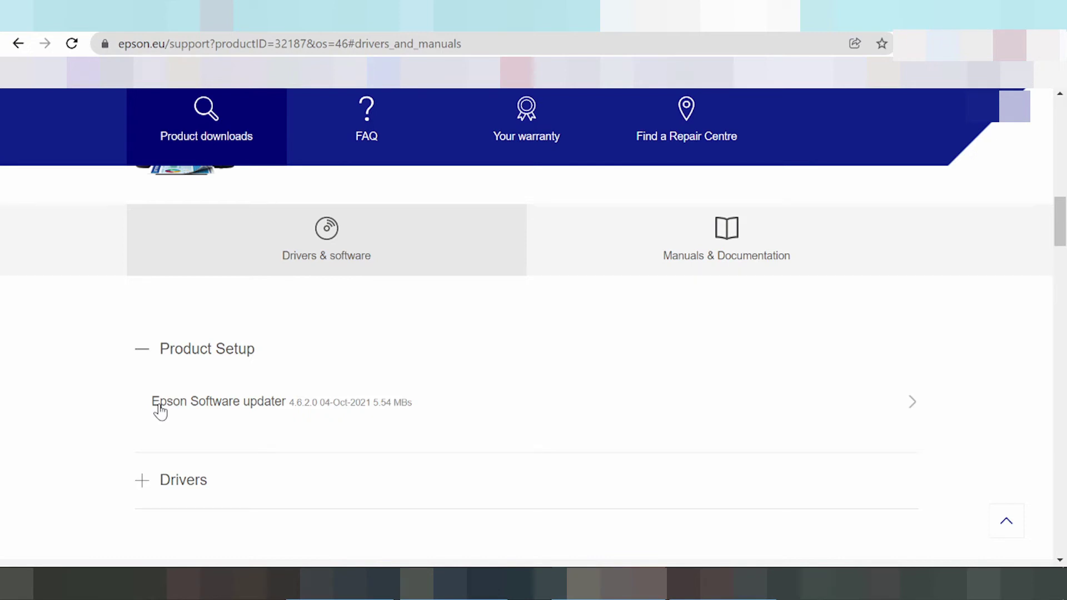
scroll(183, 412, "down", 2)
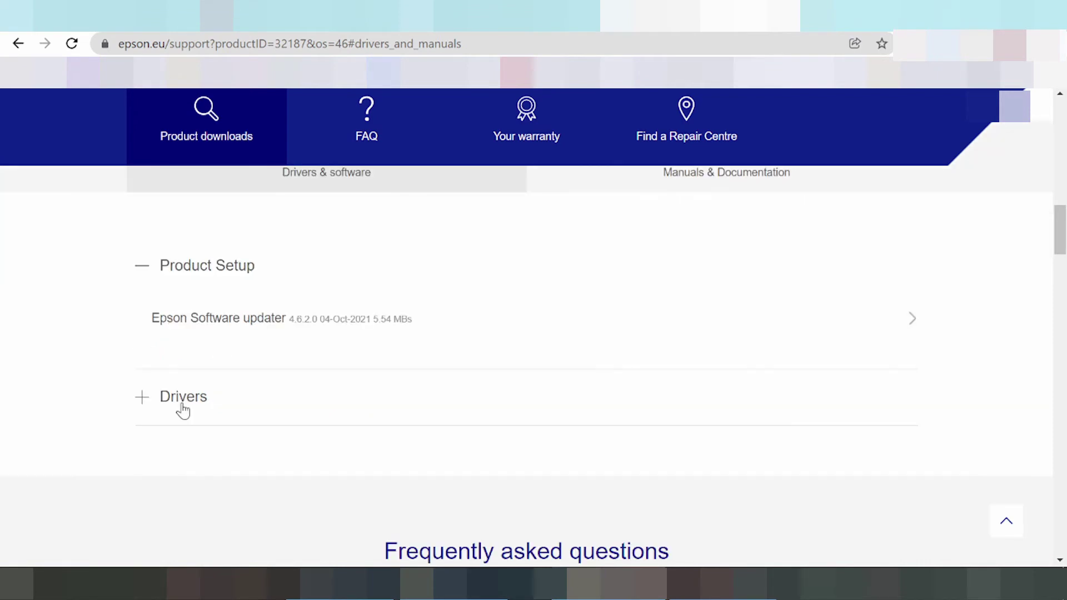
left_click(179, 400)
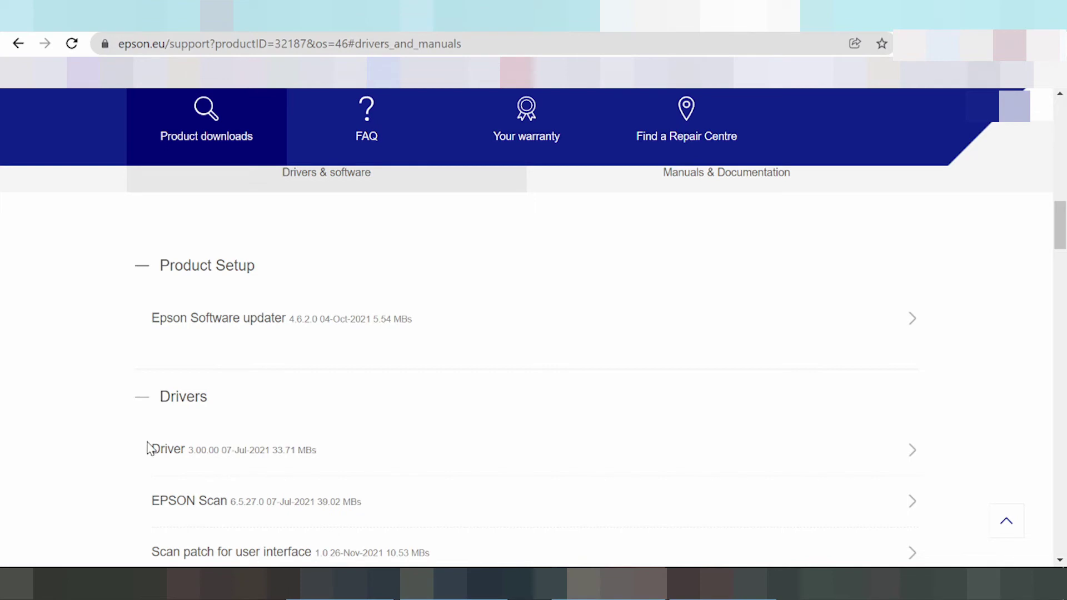
Expand the Driver 3.00.00 row and highlight its release date and 33.71 MB size
left_click(186, 456)
scroll(533, 361, "down", 1)
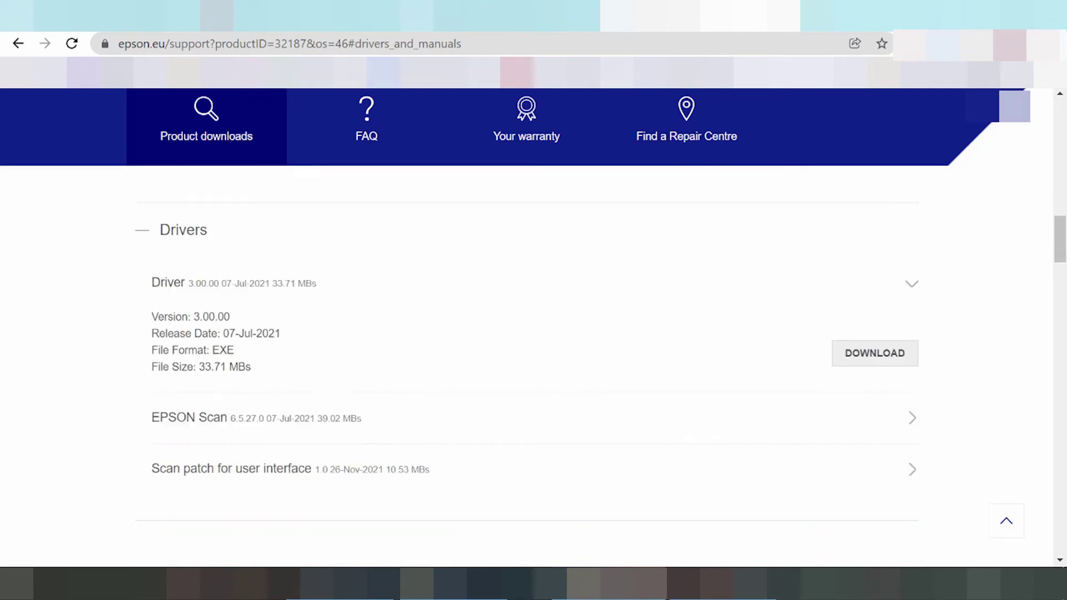
left_click_drag(191, 333, 253, 334)
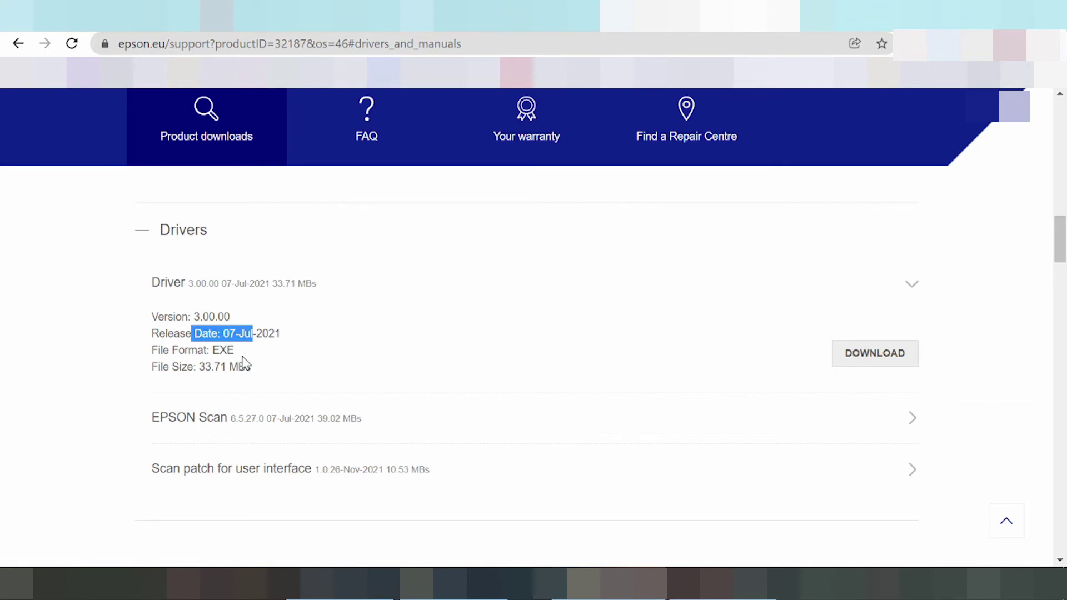
left_click_drag(196, 367, 226, 367)
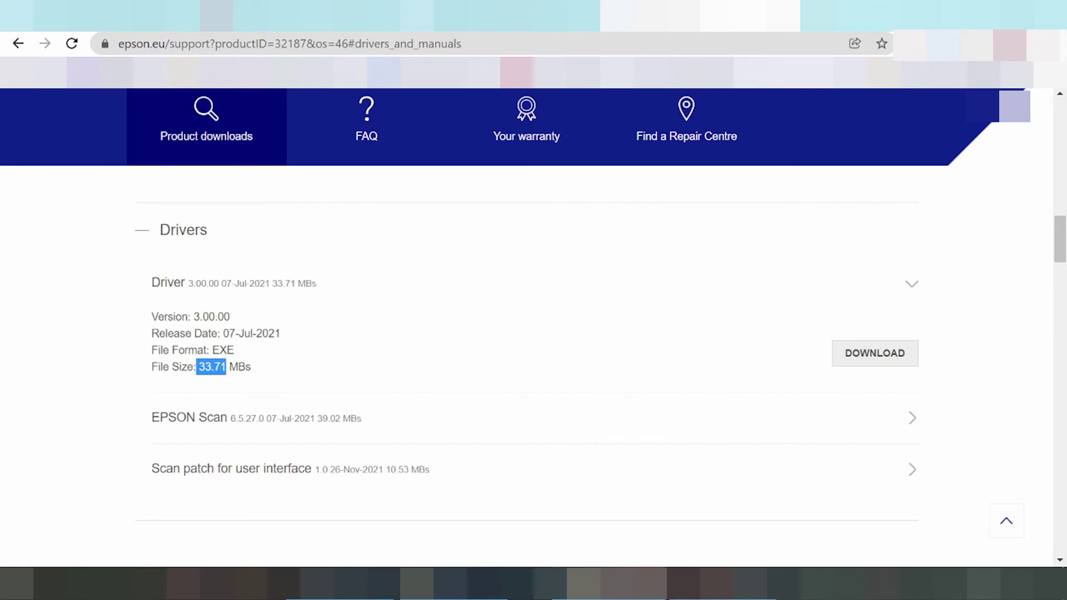
scroll(178, 276, "down", 3)
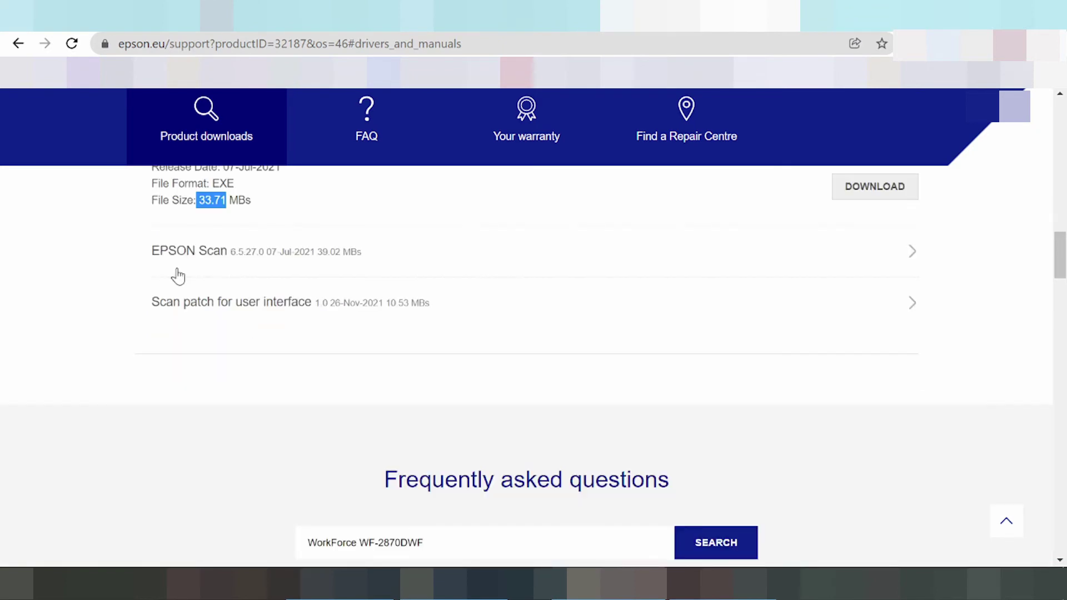
Expand the EPSON Scan 6.5.27.0 row to show its 39.02 MB details
left_click(221, 258)
scroll(373, 351, "down", 2)
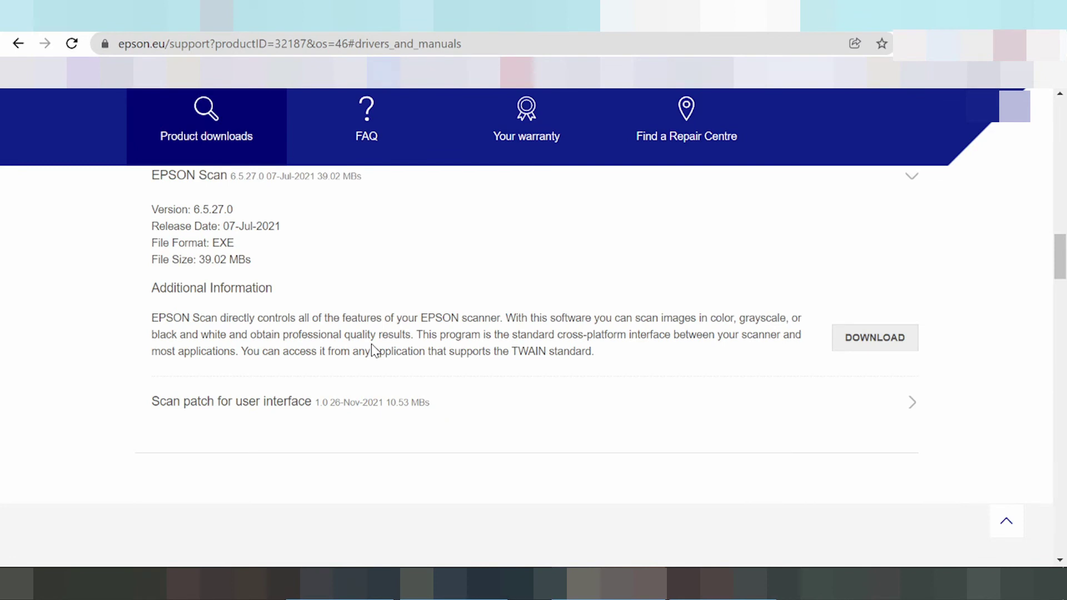
scroll(372, 349, "up", 3)
scroll(366, 377, "up", 3)
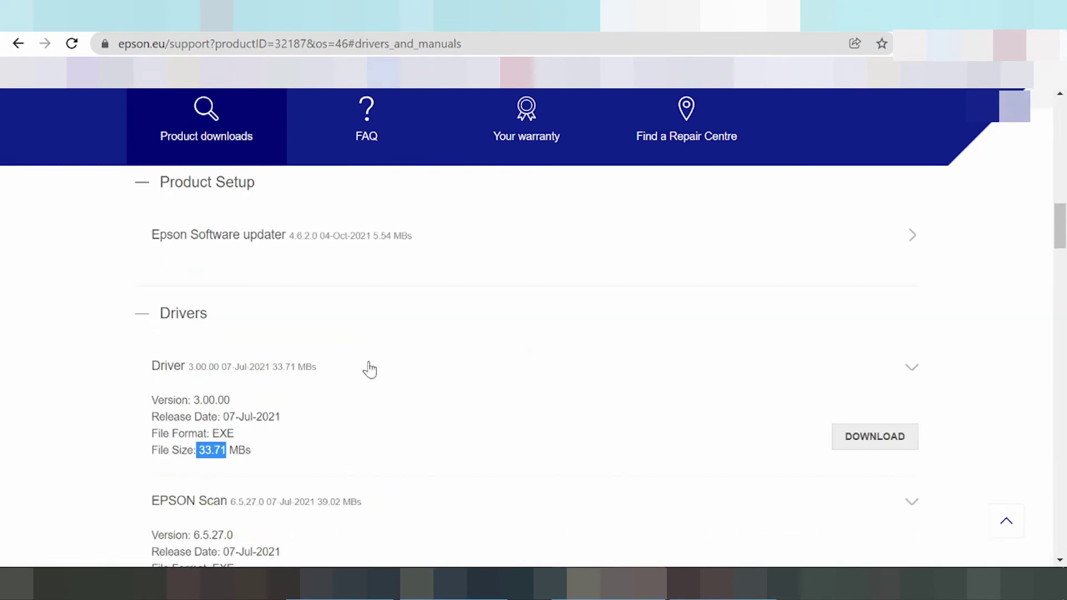
scroll(273, 317, "down", 2)
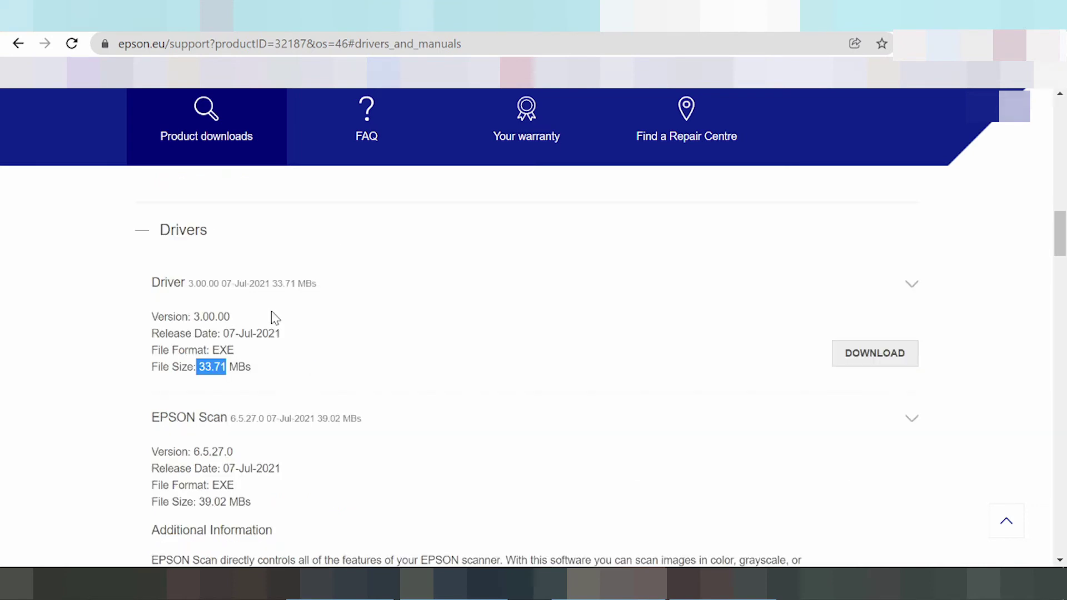
Download the Driver 3.00.00 file epson640830eu.exe and open it from the download shelf
left_click(899, 361)
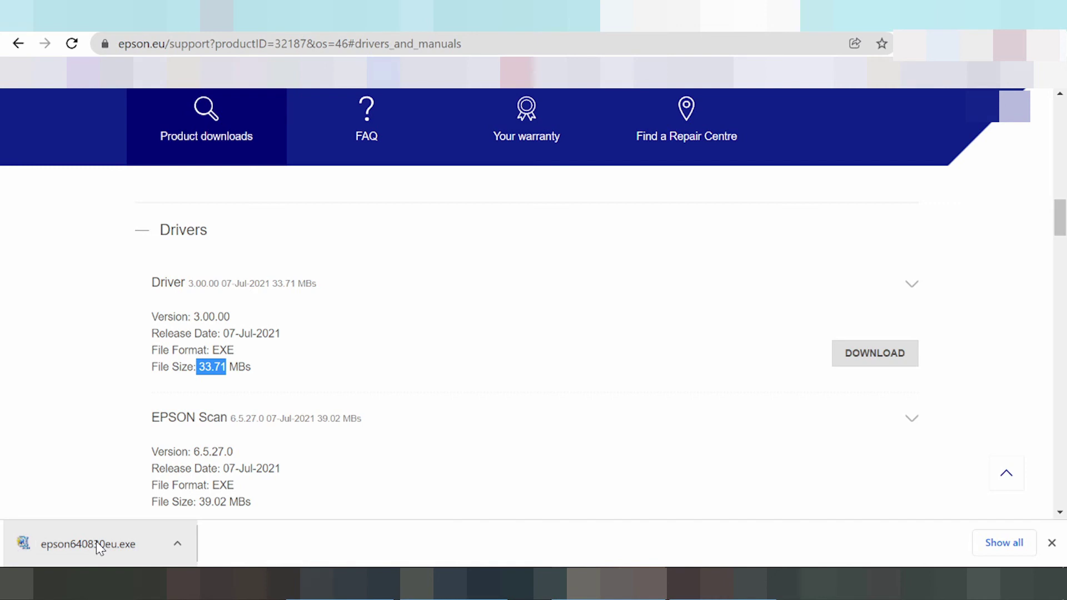
left_click(178, 545)
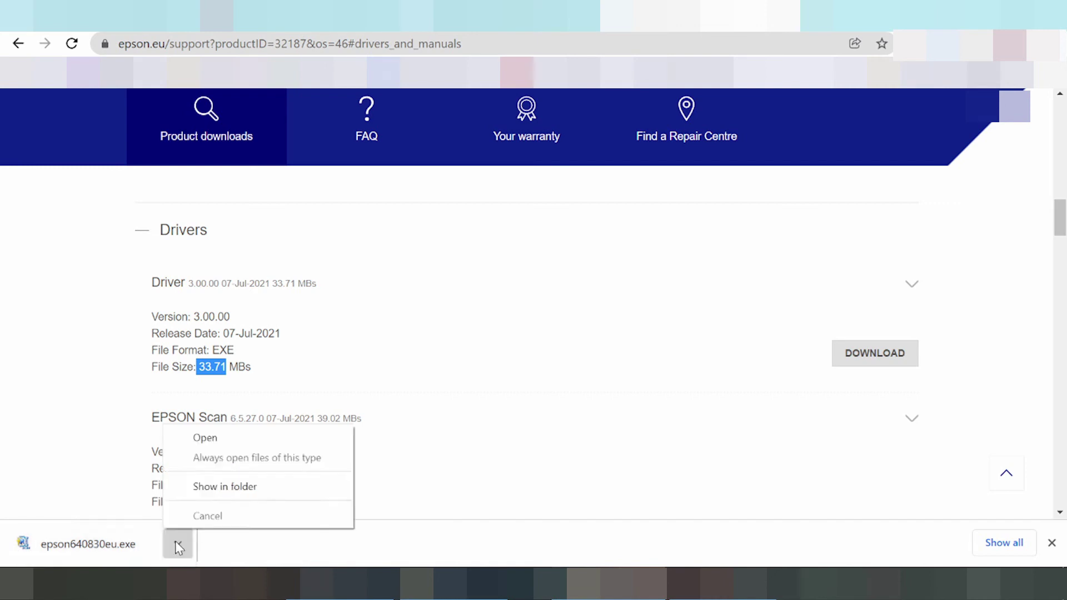
left_click(202, 437)
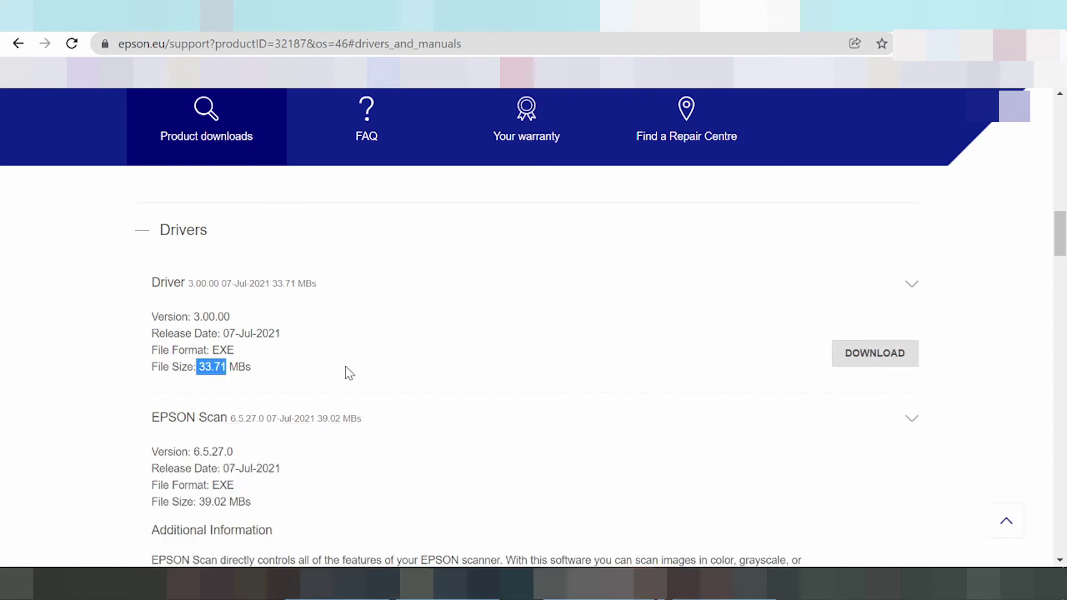